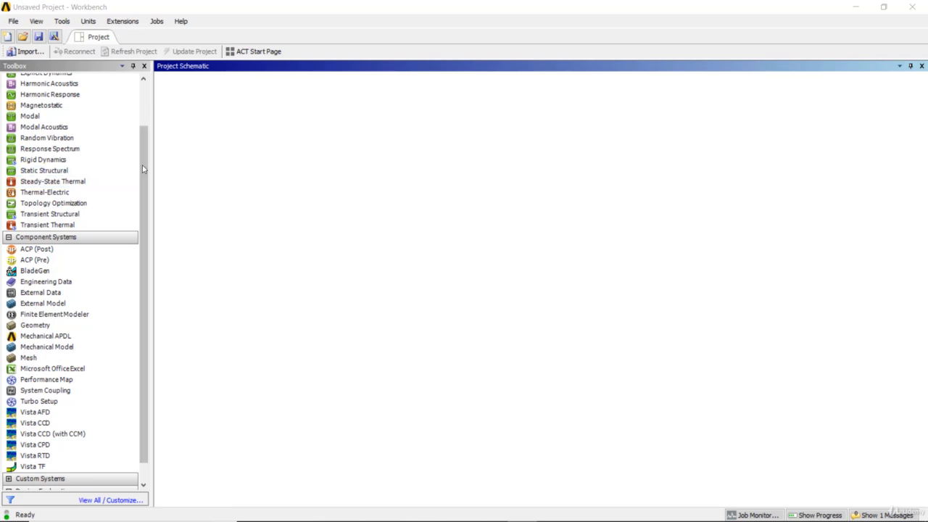
Add a standalone Geometry component system to the project schematic, keeping its default name
left_click_drag(143, 203, 146, 219)
left_click(67, 282)
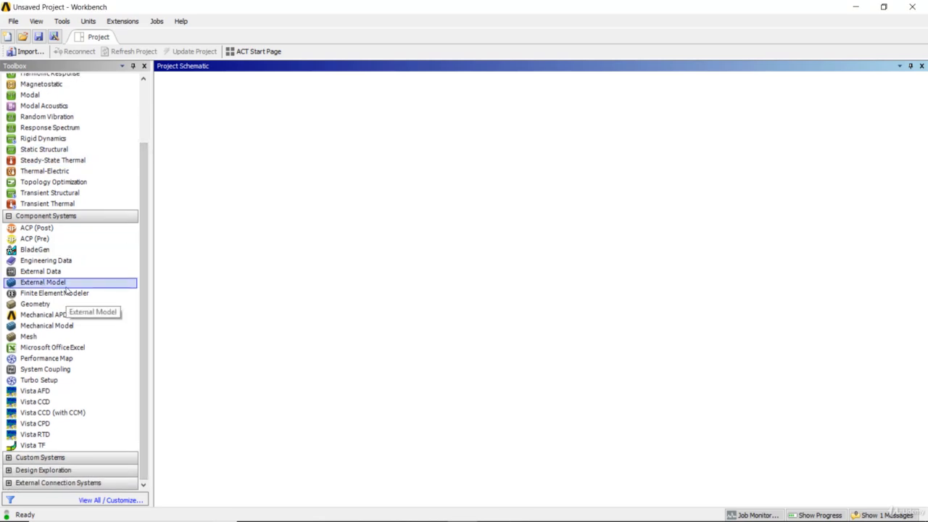
left_click(67, 304)
left_click_drag(66, 304, 234, 111)
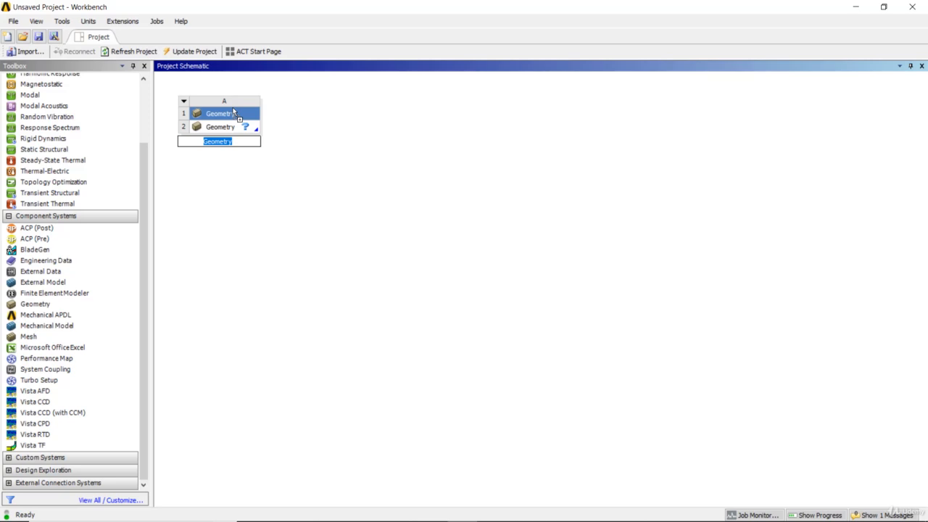
left_click(290, 124)
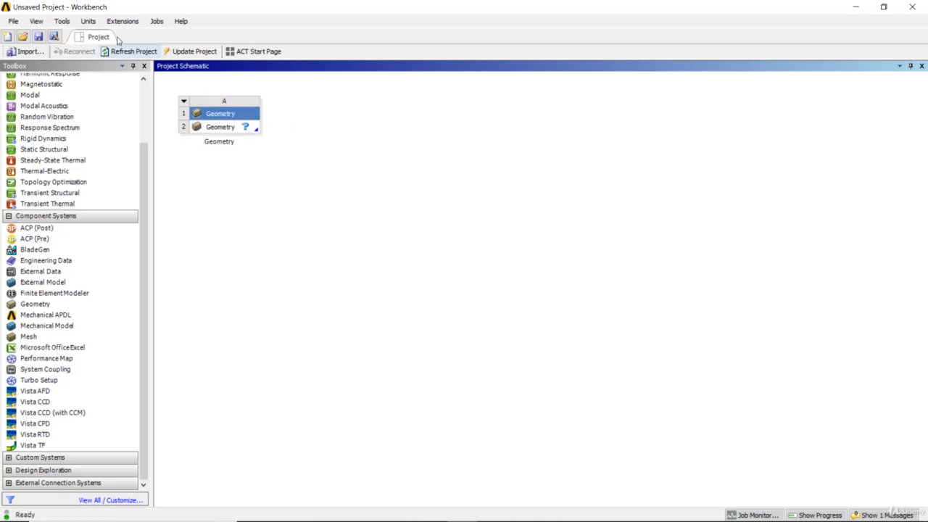
Set the preferred geometry editor to DesignModeler in the Geometry Import options
left_click(62, 21)
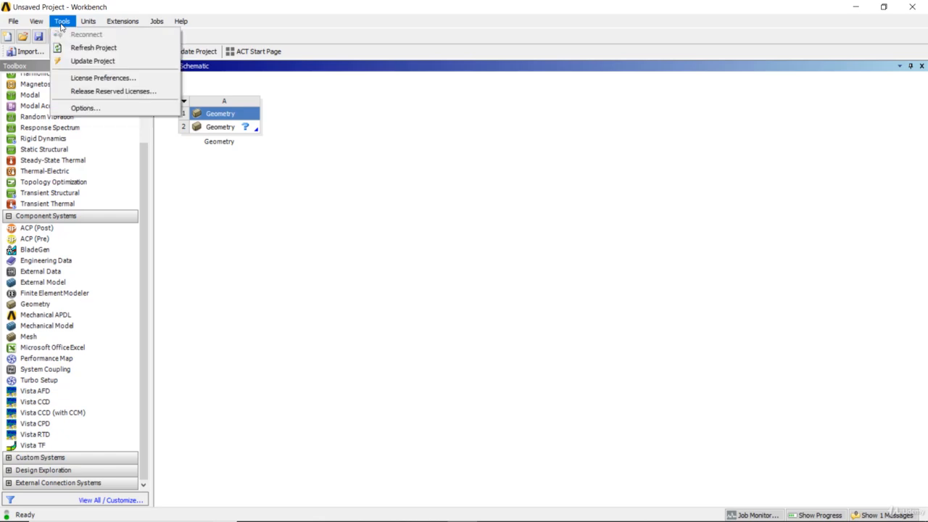
left_click(80, 107)
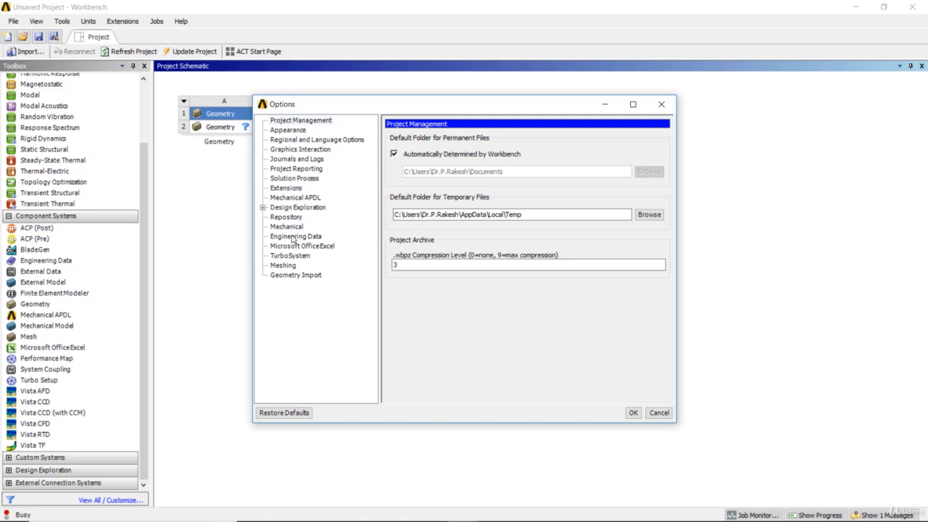
left_click(293, 280)
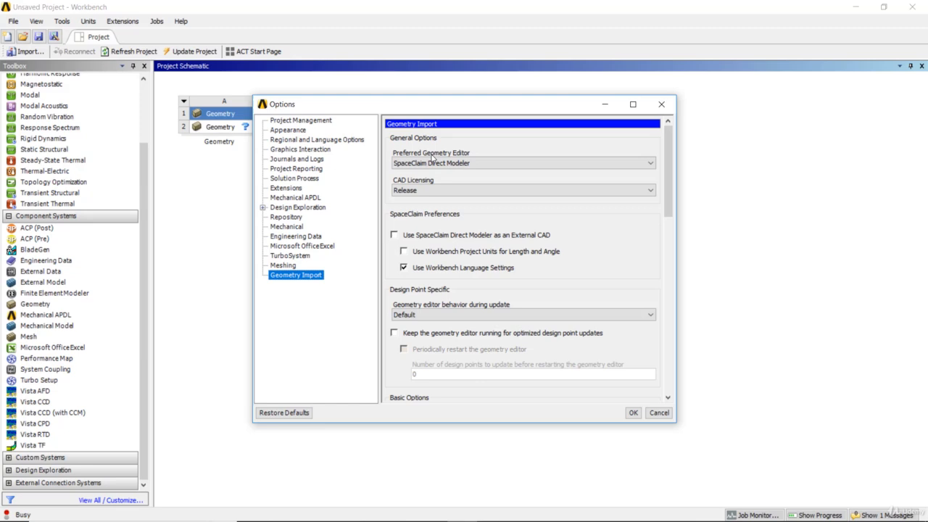
left_click(433, 163)
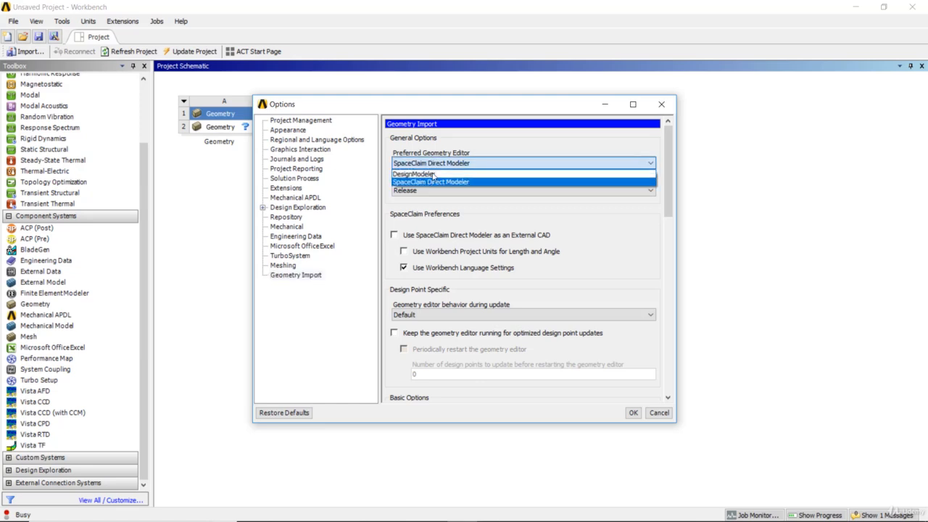
left_click(433, 174)
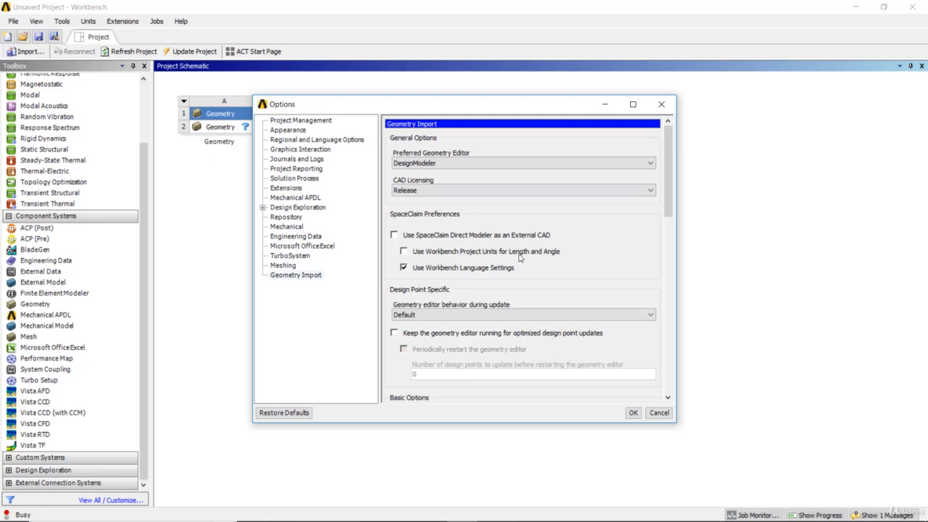
left_click(633, 413)
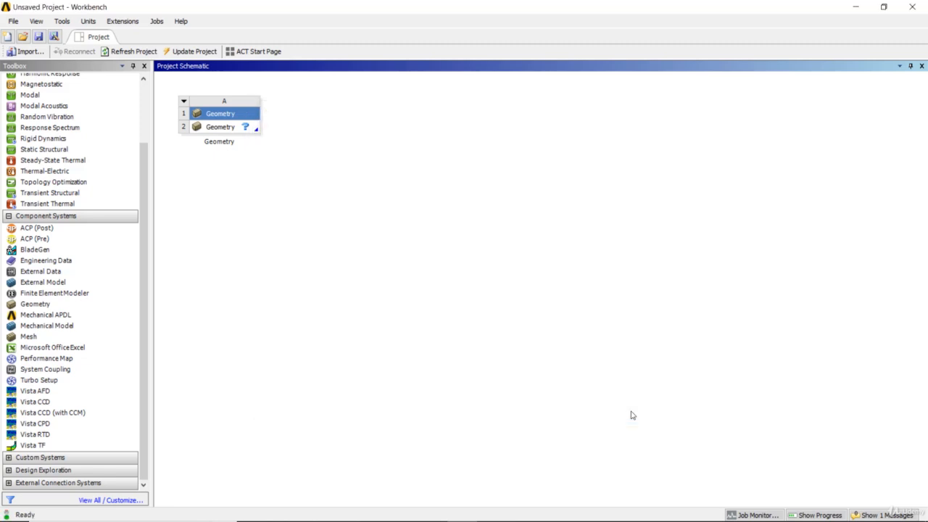
Open a new DesignModeler geometry from the Geometry cell and set its length unit to millimeter
right_click(235, 130)
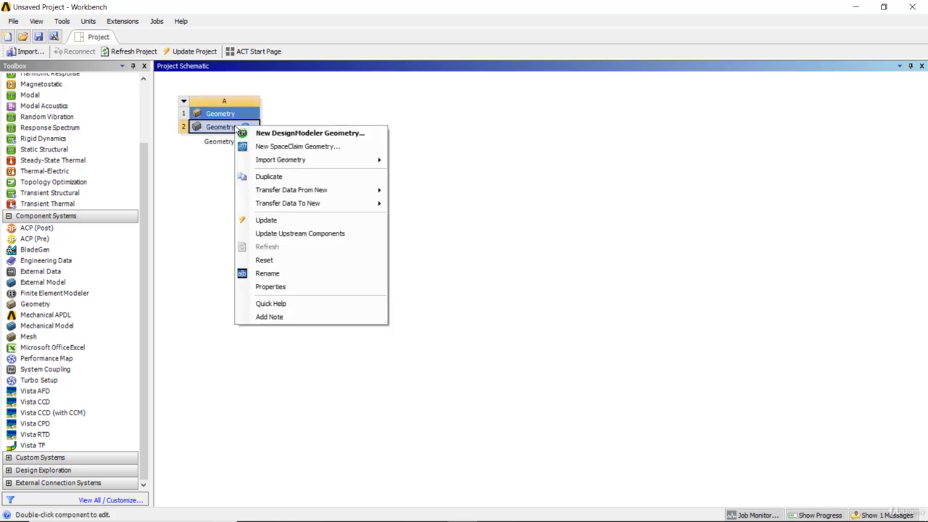
left_click(287, 134)
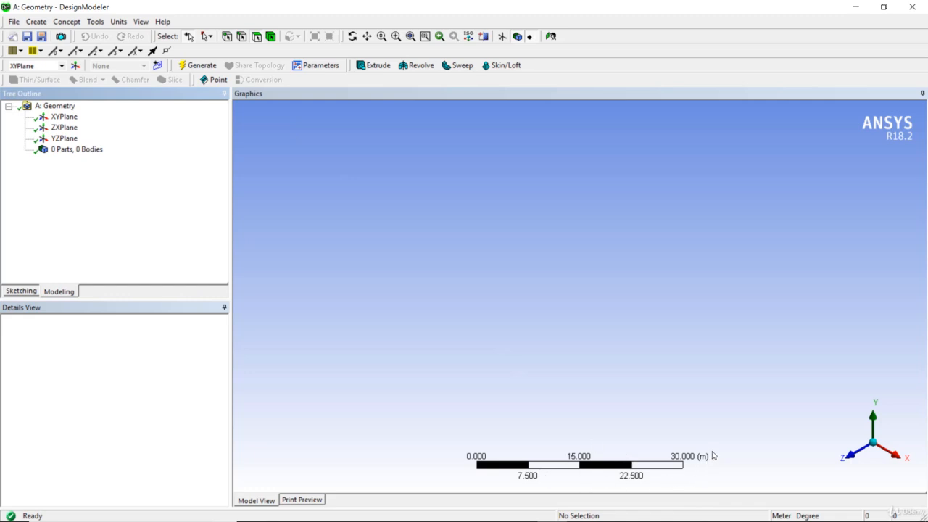
left_click(119, 22)
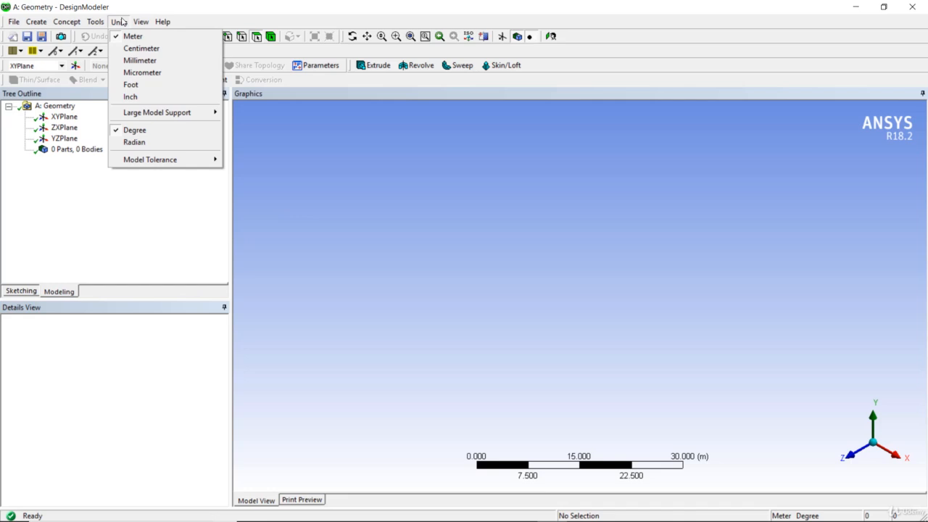
left_click(132, 62)
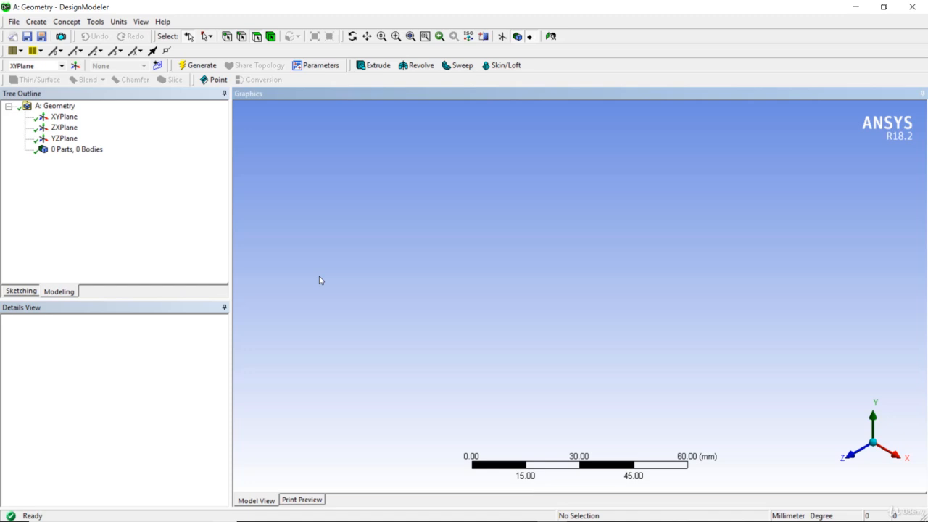
Make ZXPlane the active plane and switch to sketching mode
left_click(63, 118)
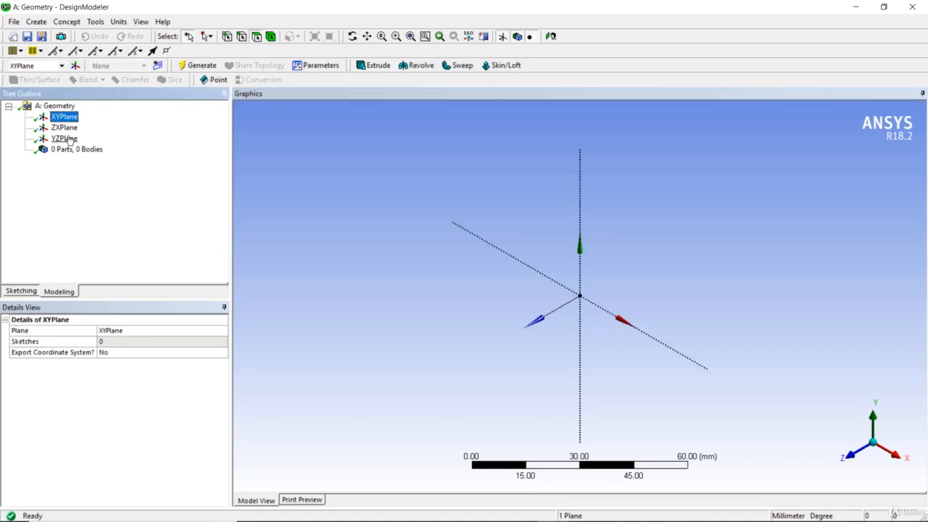
left_click(66, 128)
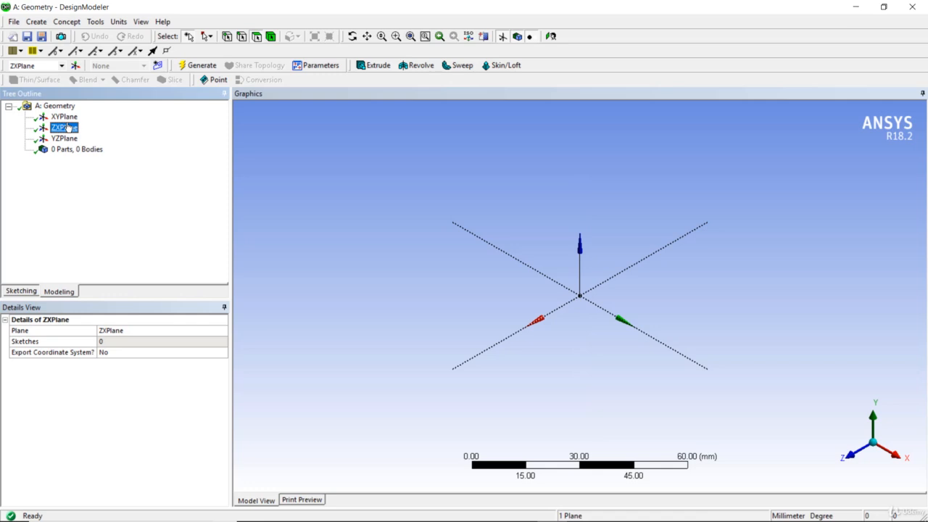
left_click(22, 292)
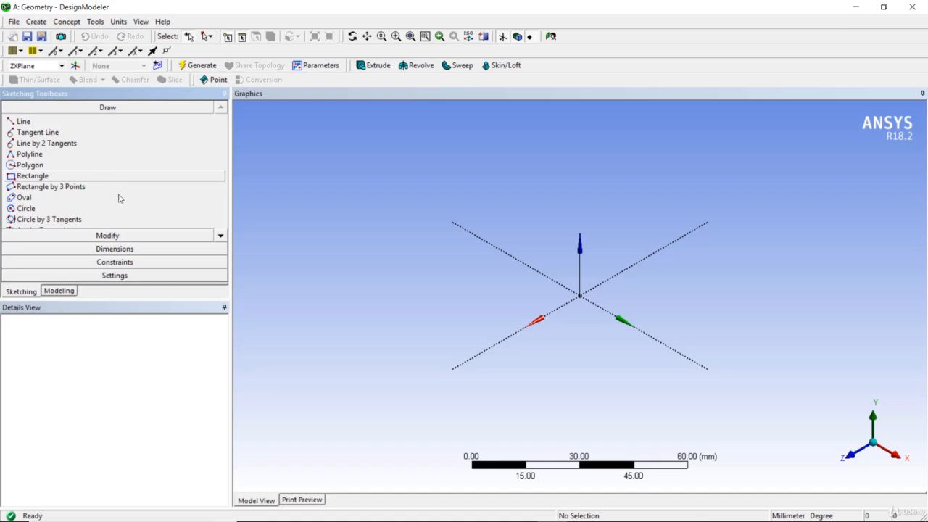
left_click(123, 235)
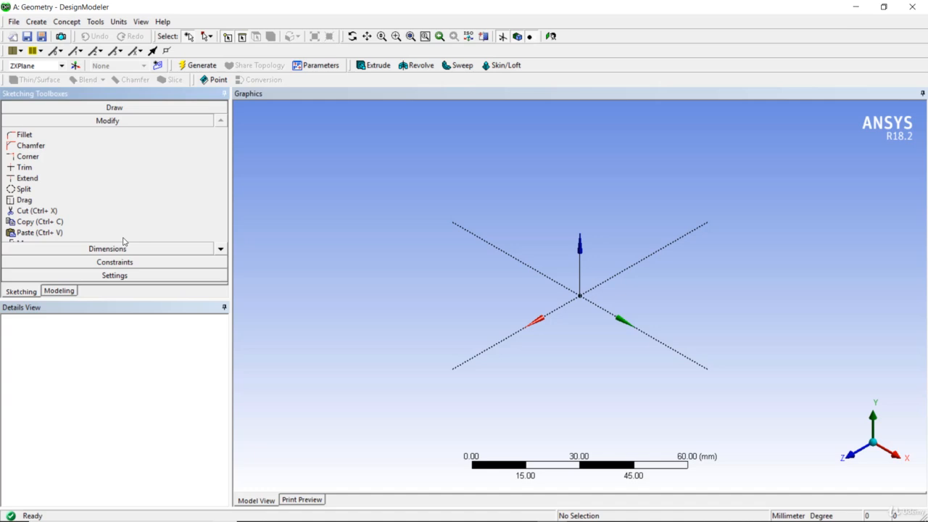
left_click(123, 249)
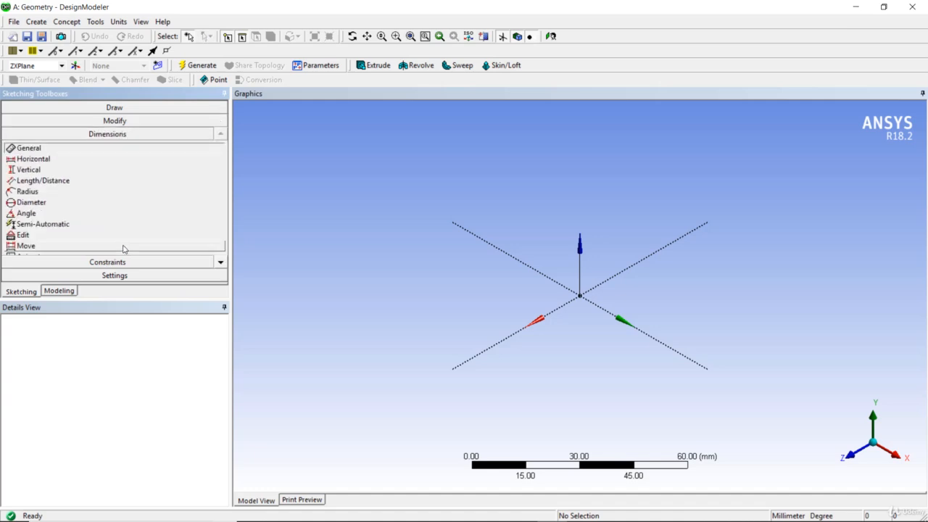
left_click(123, 264)
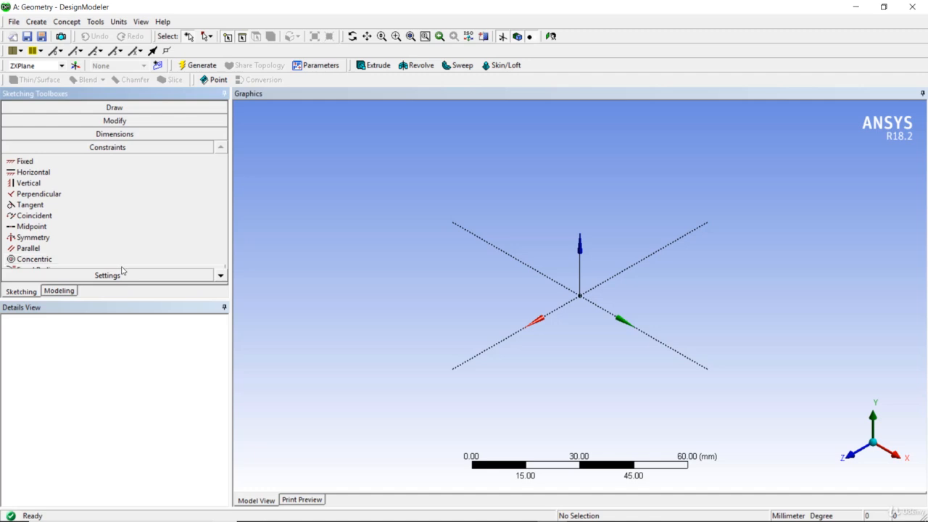
left_click(123, 274)
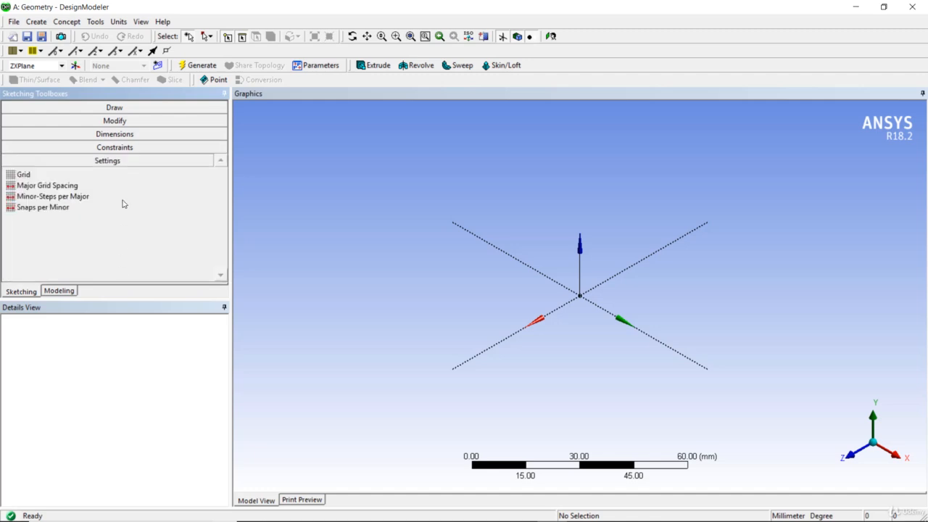
Sketch a rectangle about 39 mm by 39 mm on the ZXPlane, with one corner at the origin
left_click(128, 108)
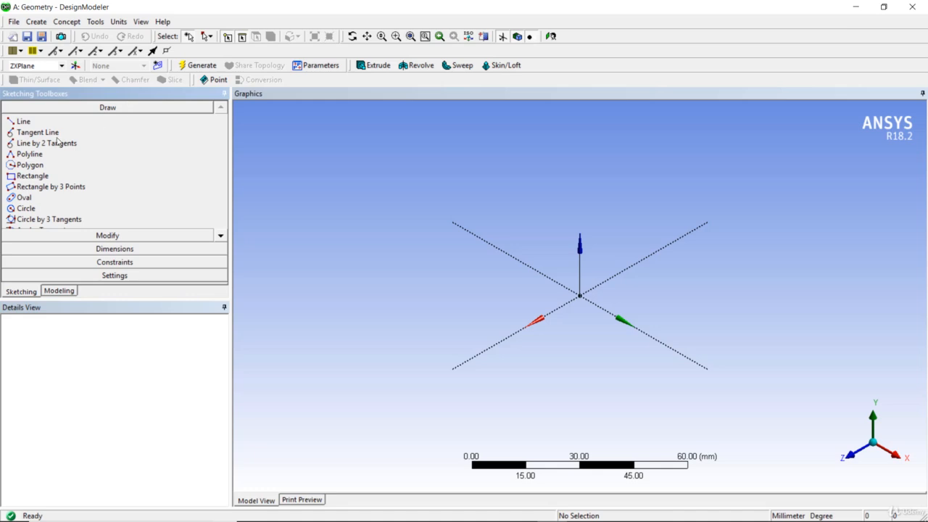
left_click(36, 177)
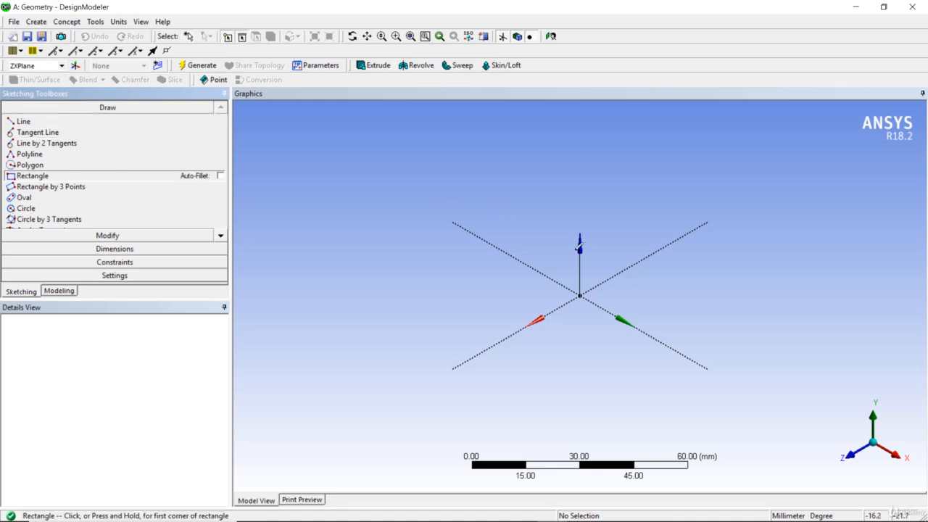
left_click(581, 295)
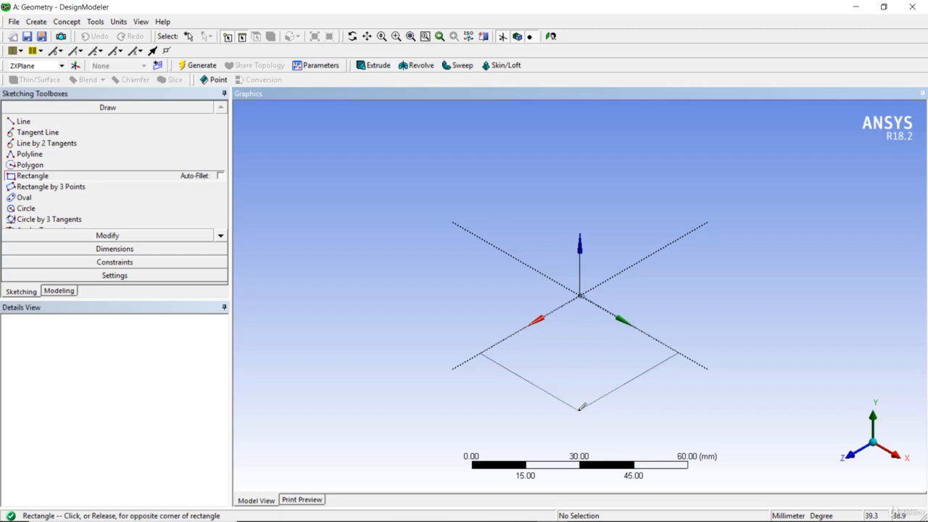
left_click(580, 409)
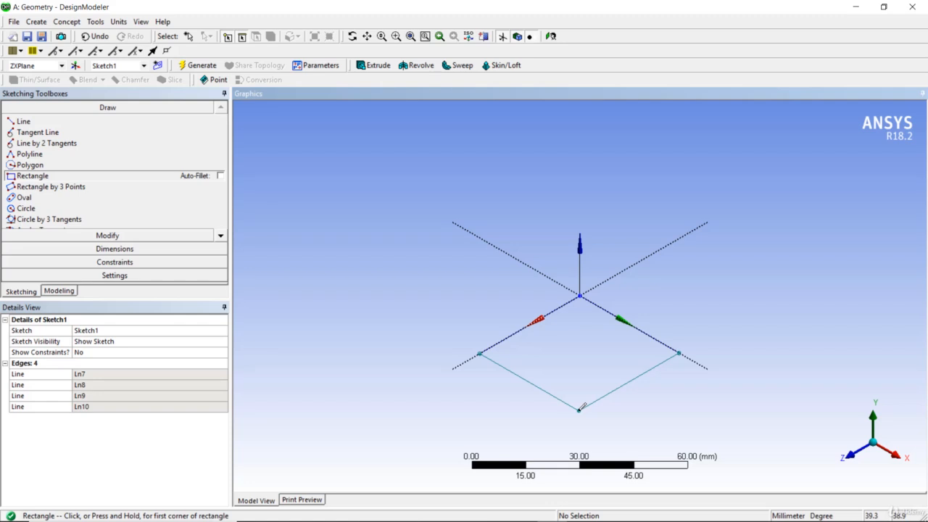
Add general dimensions to two adjacent sides of the rectangle, one horizontal and one vertical
left_click(128, 248)
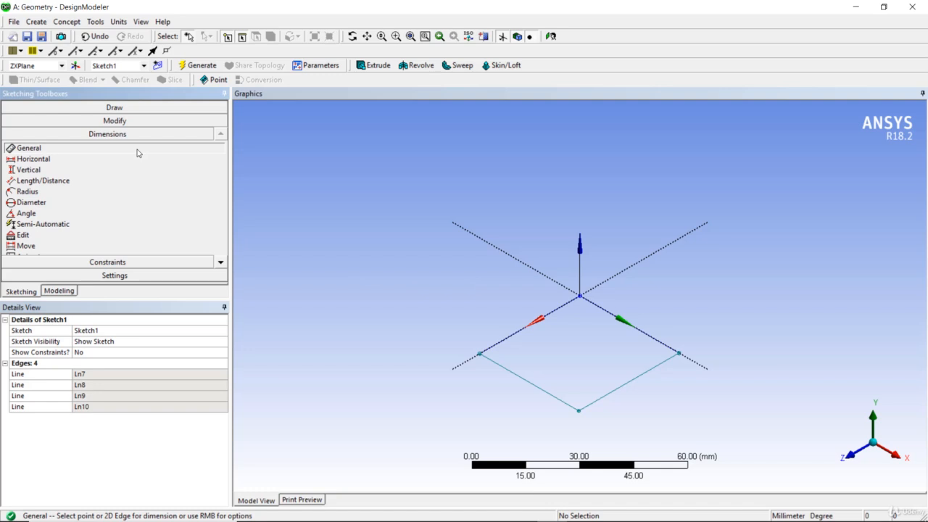
left_click(536, 335)
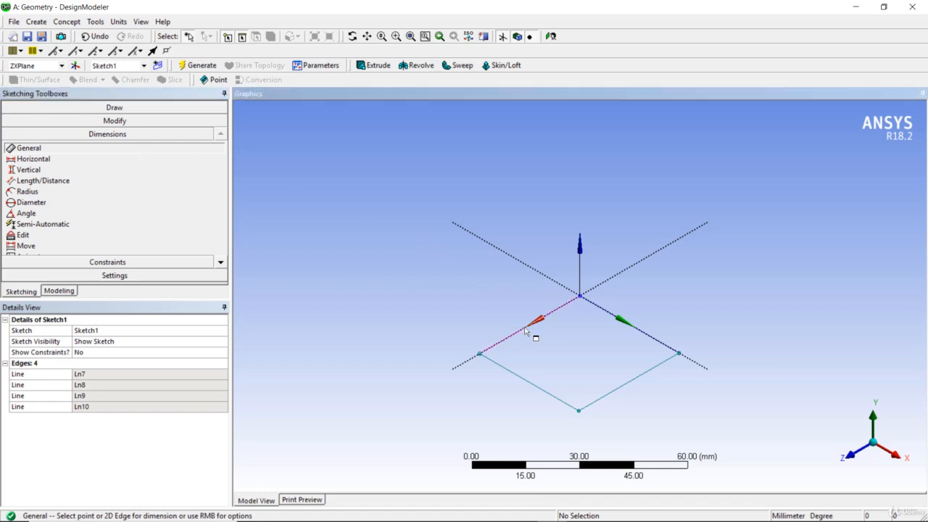
left_click(496, 310)
left_click(529, 382)
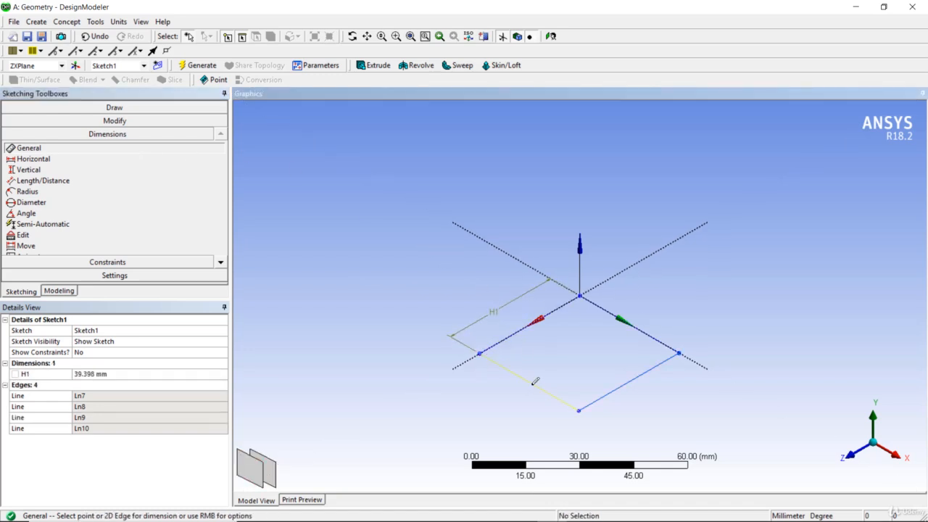
left_click(507, 390)
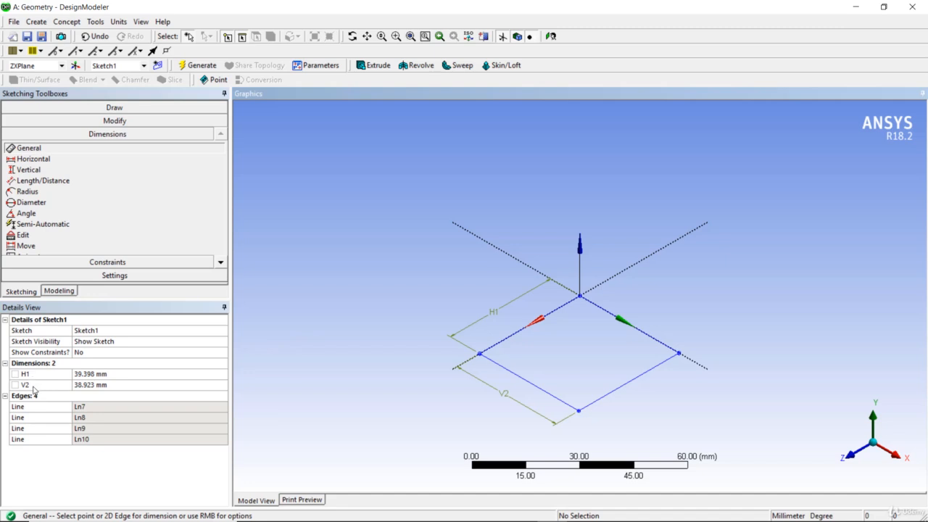
Set both rectangle dimensions, H1 and V2, to 50 mm
left_click(84, 375)
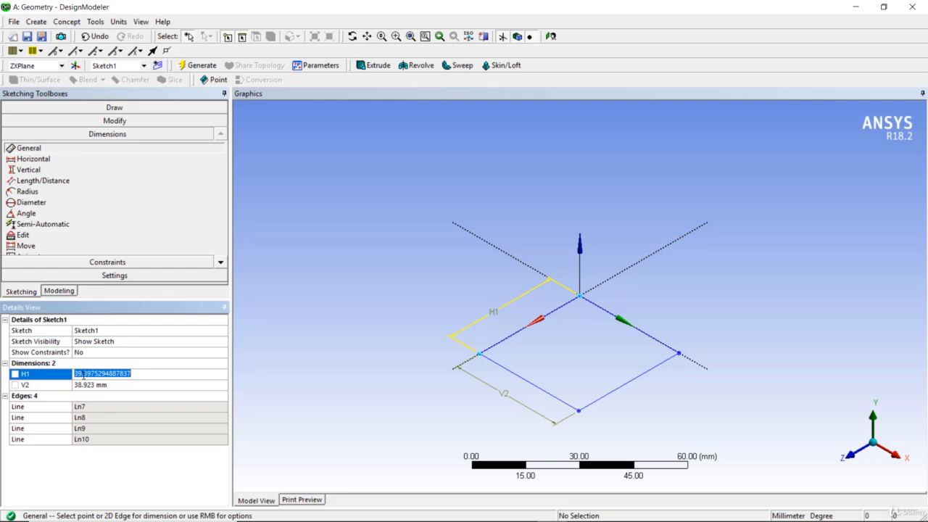
type("50")
left_click(89, 385)
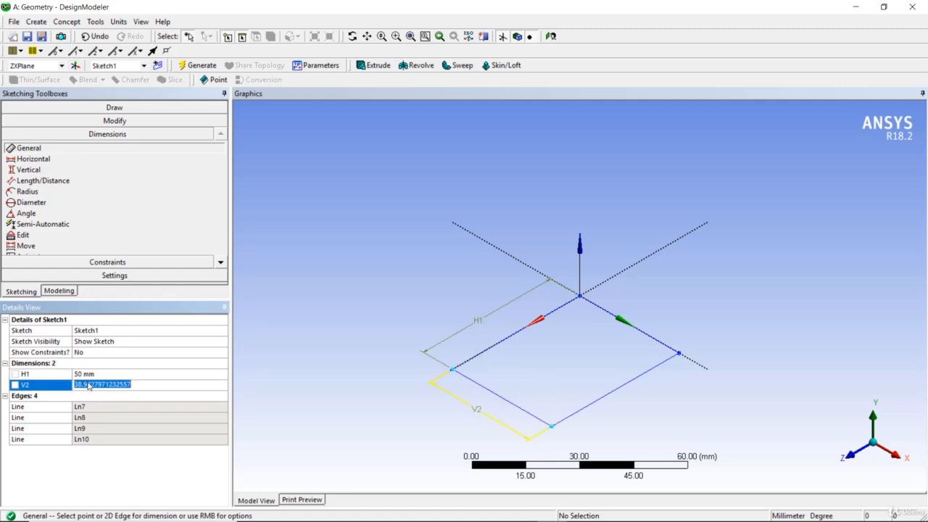
type("50")
key("Return")
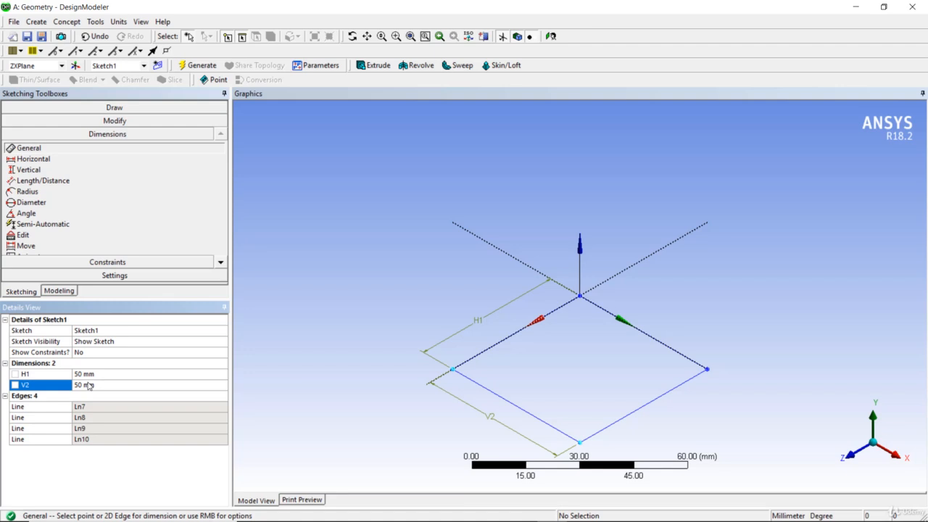
Extrude Sketch1 from the ZXPlane with Add Material and a 30 mm depth, and generate the solid block
left_click(61, 291)
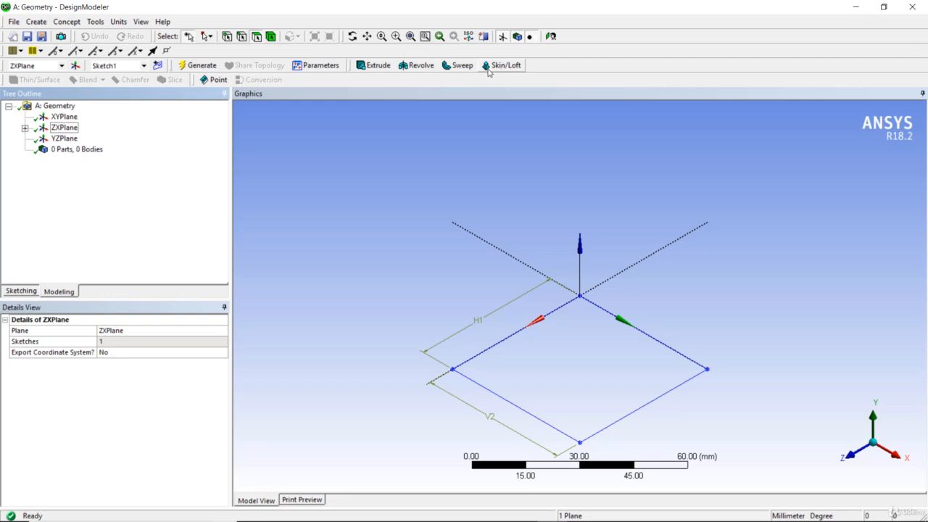
left_click(381, 69)
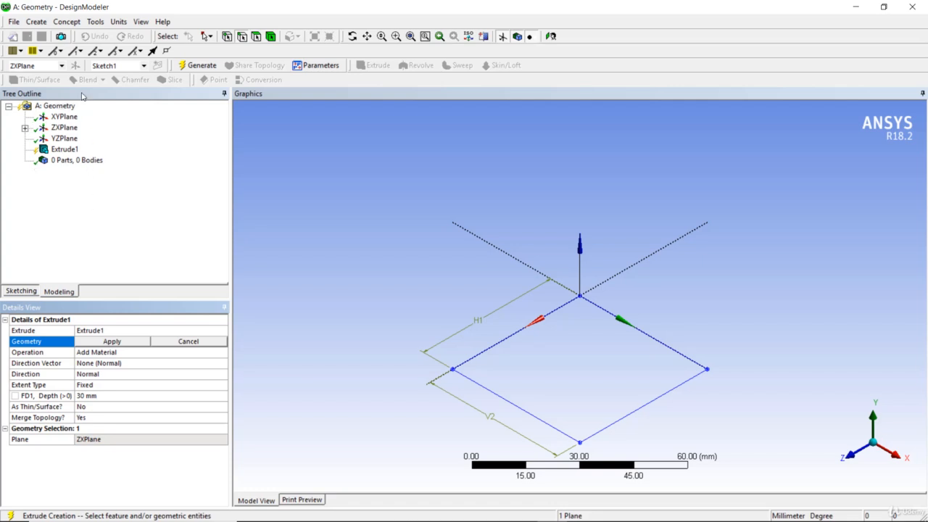
left_click(24, 128)
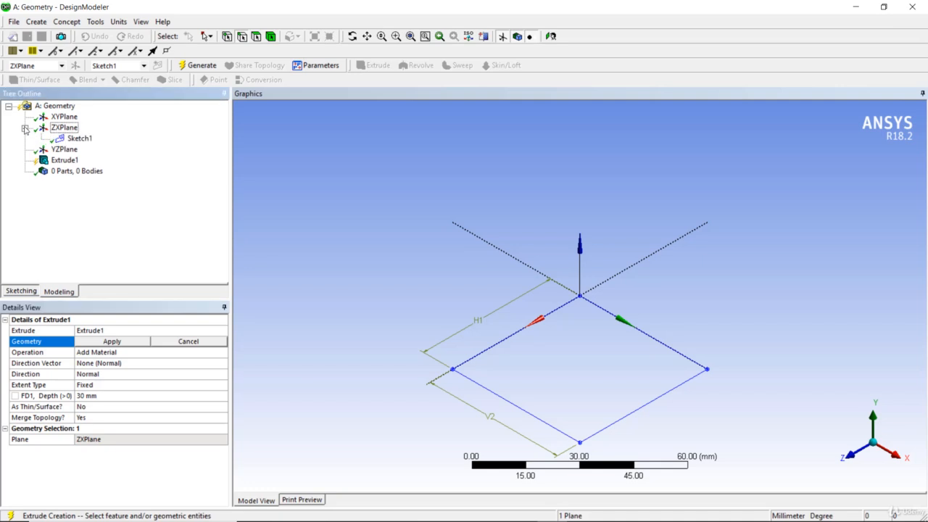
left_click(78, 137)
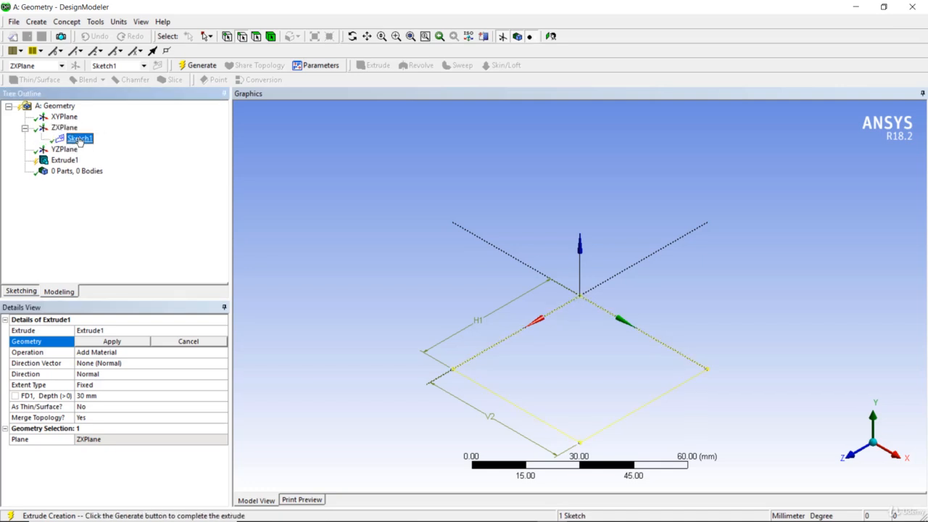
left_click(106, 341)
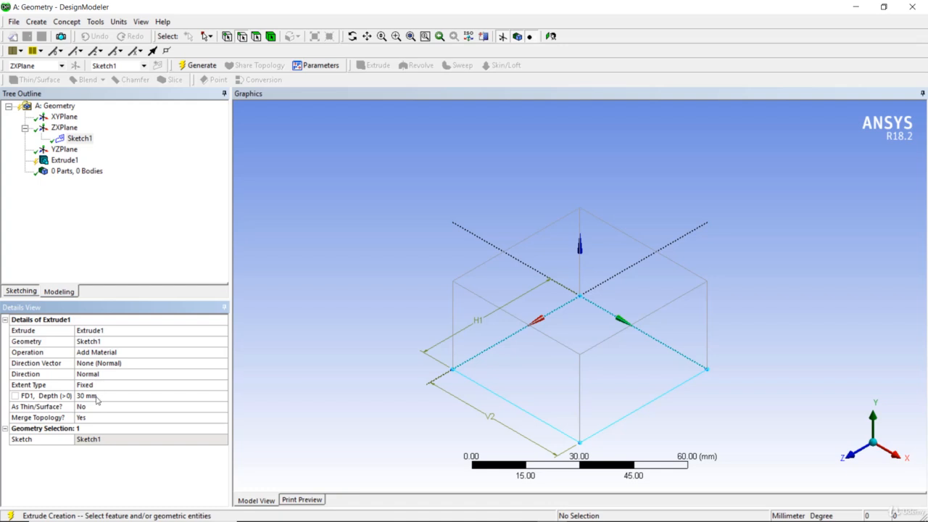
left_click(97, 396)
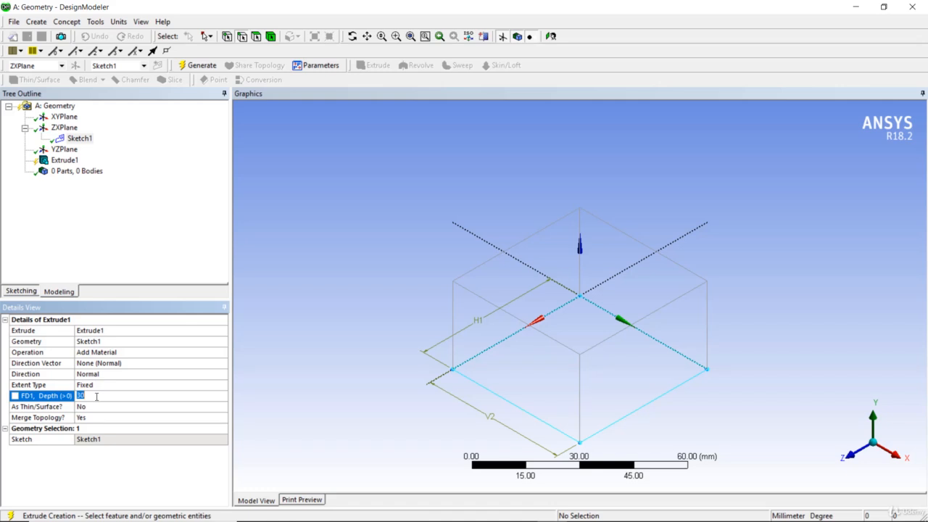
left_click(111, 243)
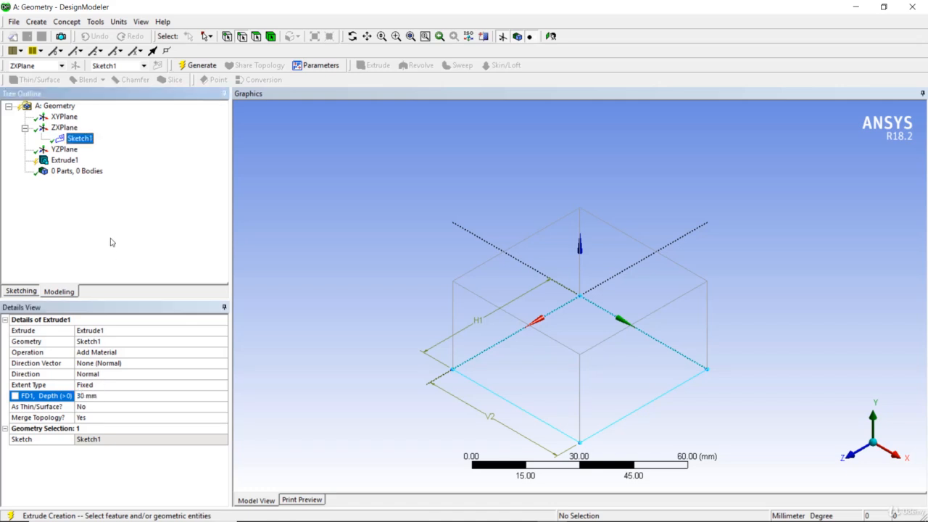
right_click(66, 161)
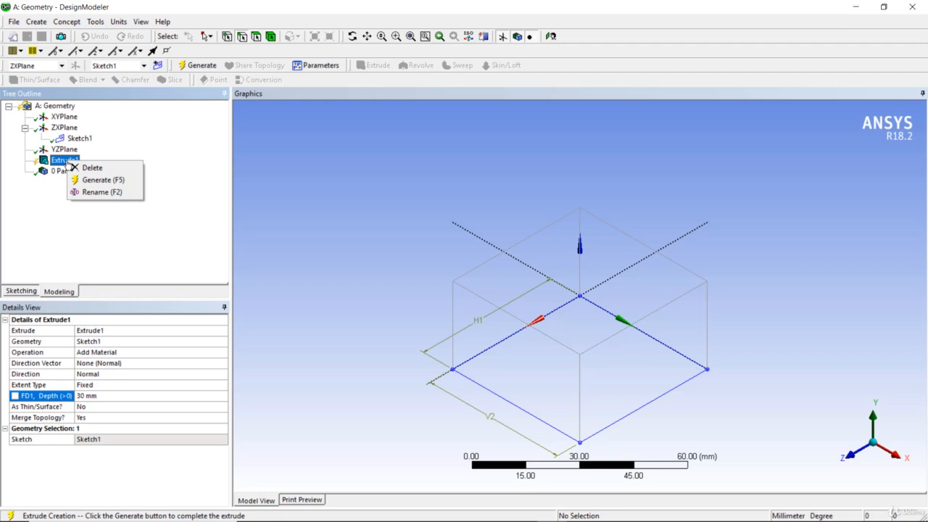
left_click(81, 181)
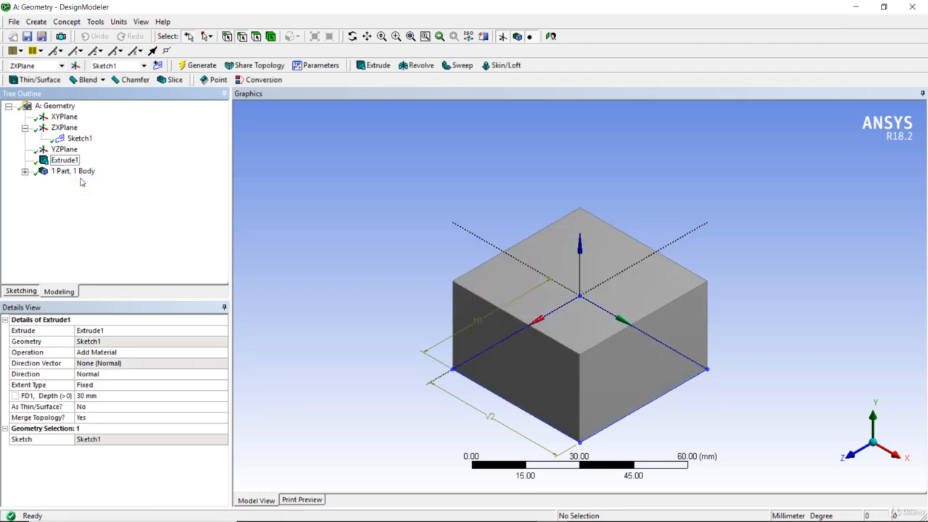
Add a new plane to the model and name it myplane
middle_click_drag(373, 234, 411, 227)
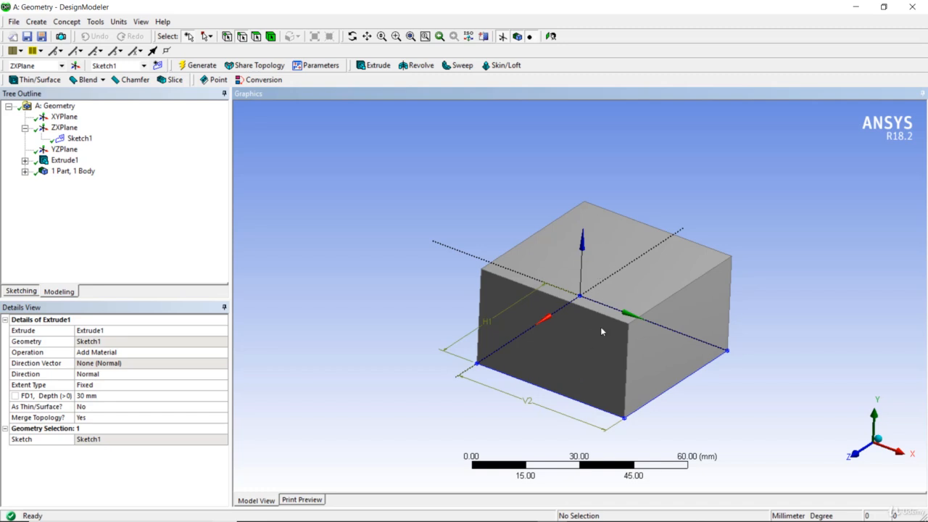
middle_click_drag(464, 294, 494, 300)
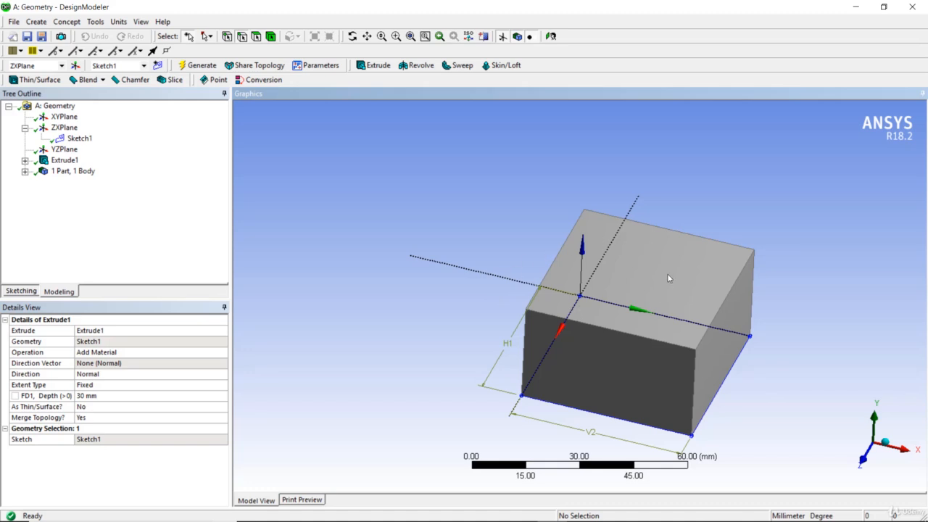
middle_click_drag(447, 232, 476, 215)
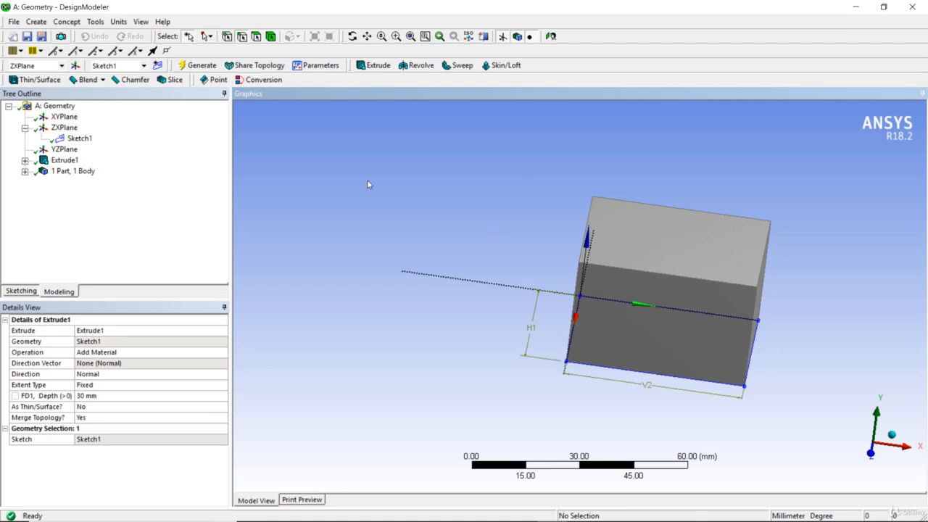
left_click(77, 66)
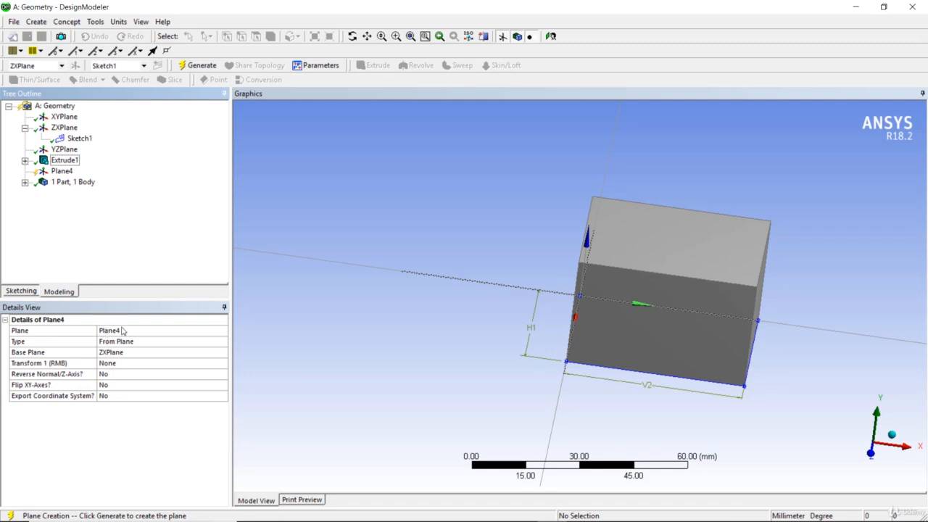
left_click(122, 330)
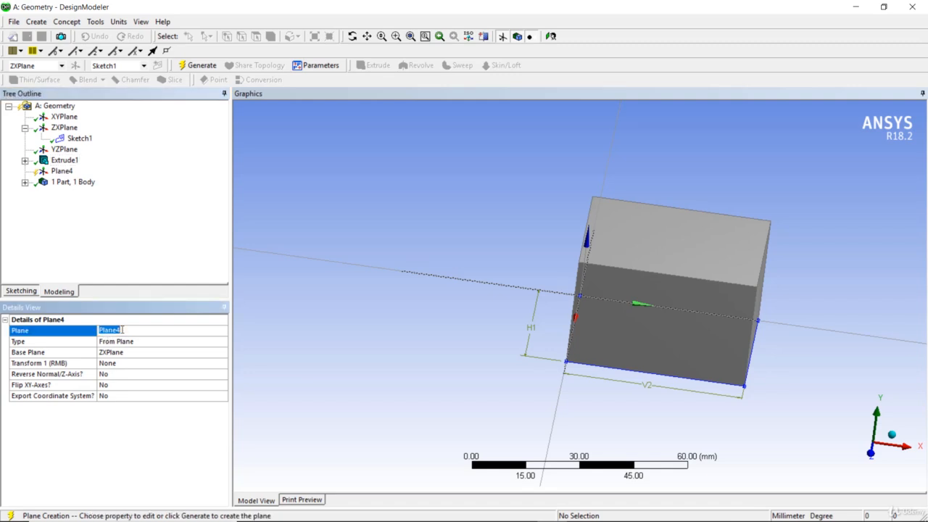
type("my plane")
key("Return")
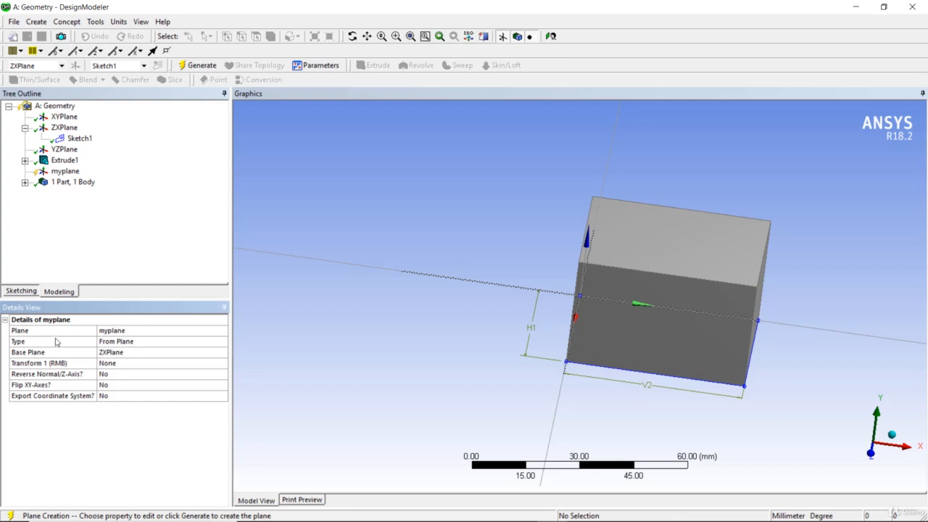
Define myplane as a From Face plane based on the block's top face, and generate it
left_click(157, 342)
left_click(223, 342)
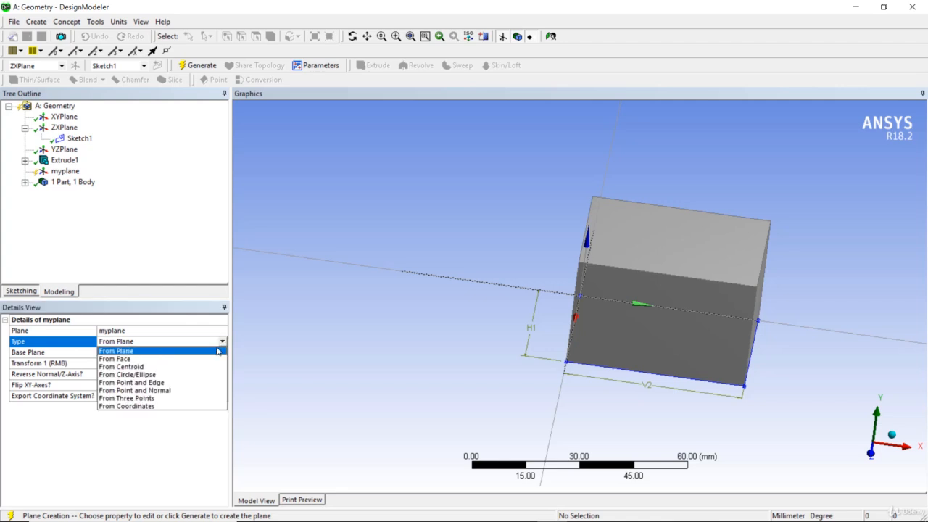
left_click(210, 362)
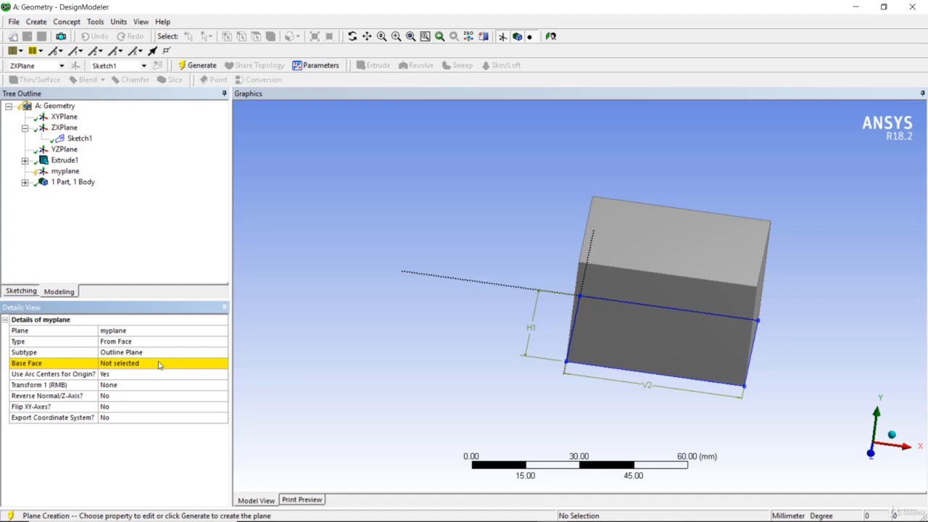
left_click(116, 364)
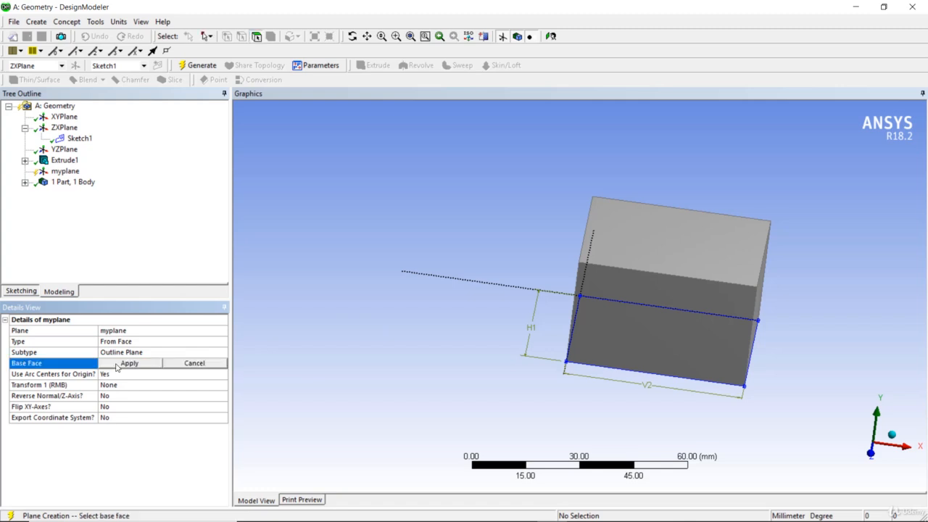
left_click(723, 231)
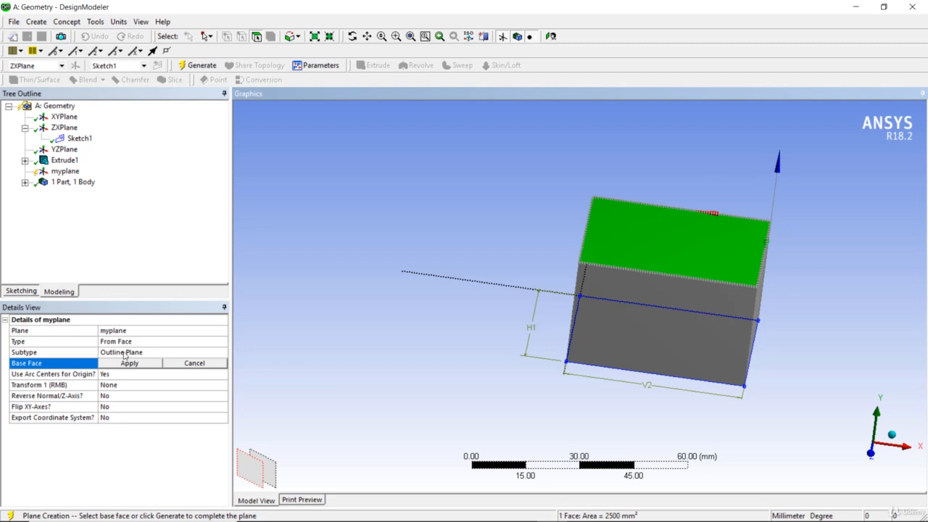
left_click(128, 364)
middle_click_drag(312, 300, 280, 308)
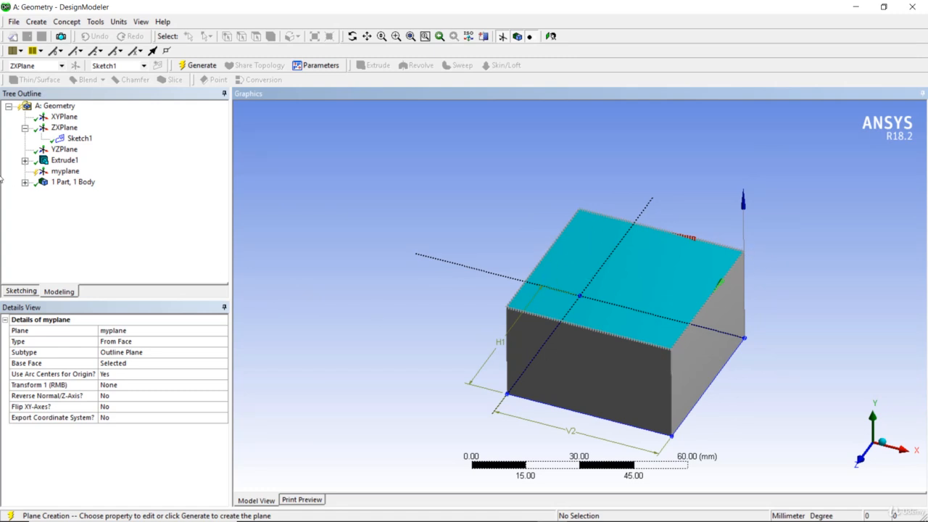
left_click(67, 173)
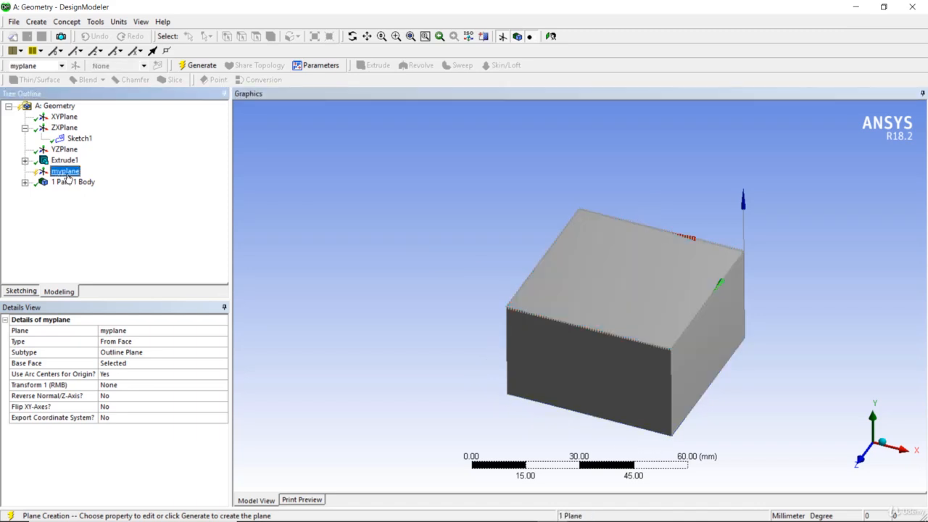
right_click(67, 174)
left_click(102, 192)
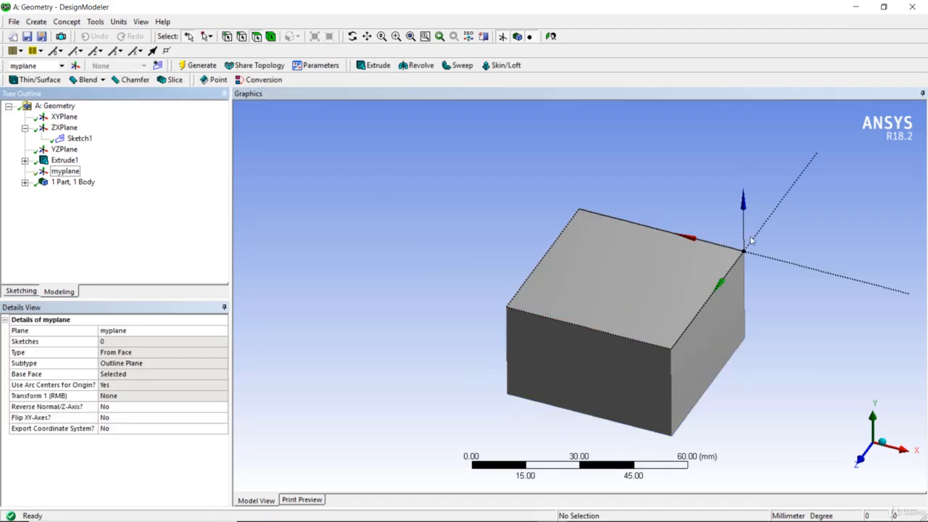
Sketch a circle on myplane near the middle of the block's top face
left_click(64, 172)
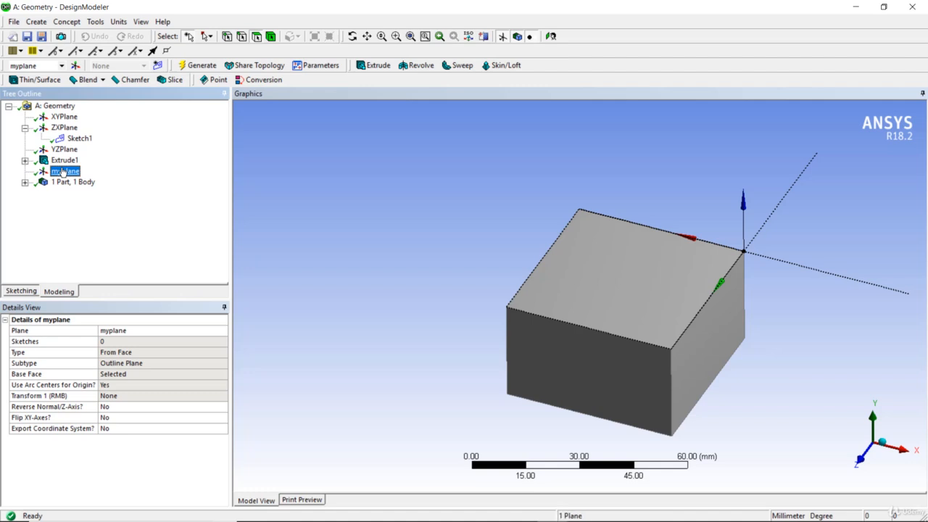
left_click(31, 293)
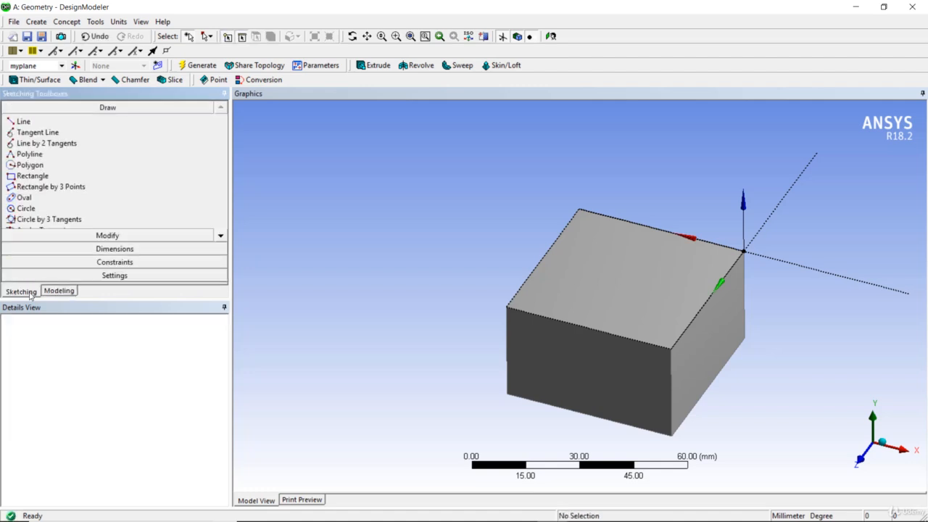
left_click(43, 208)
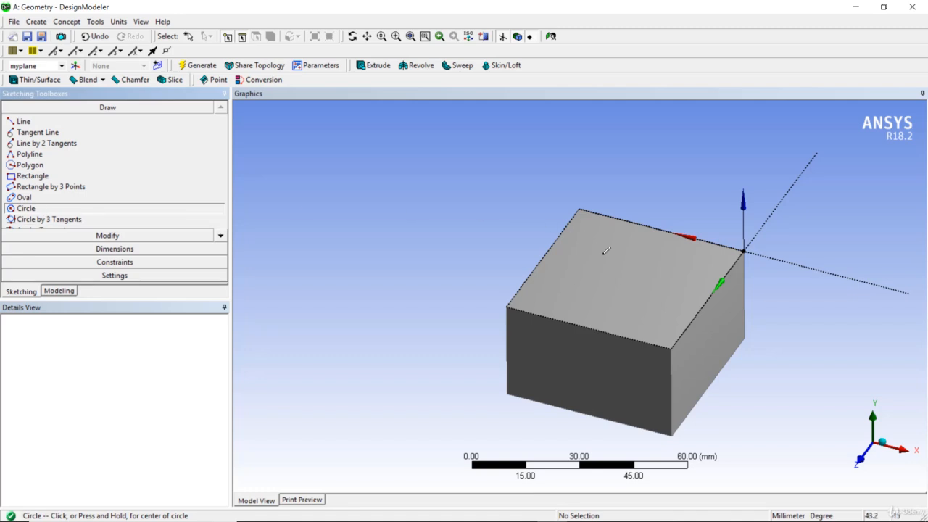
left_click(625, 268)
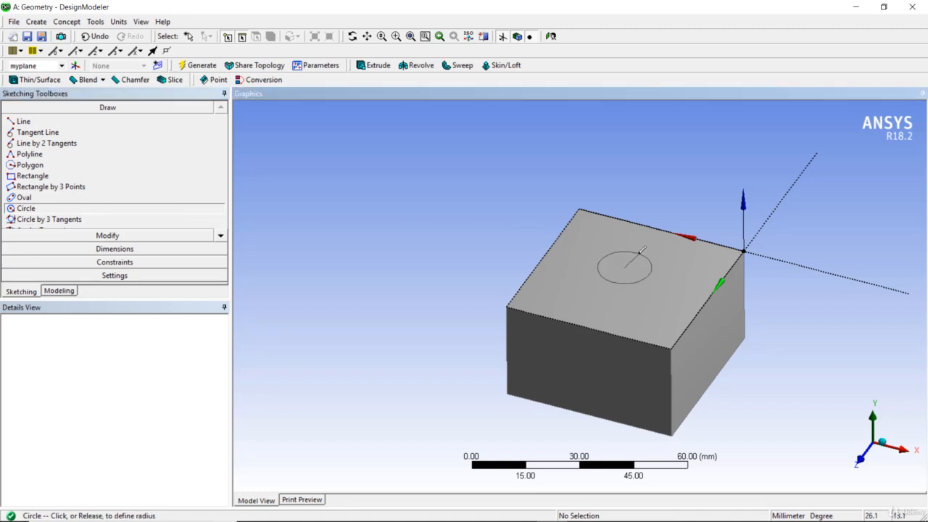
left_click(643, 248)
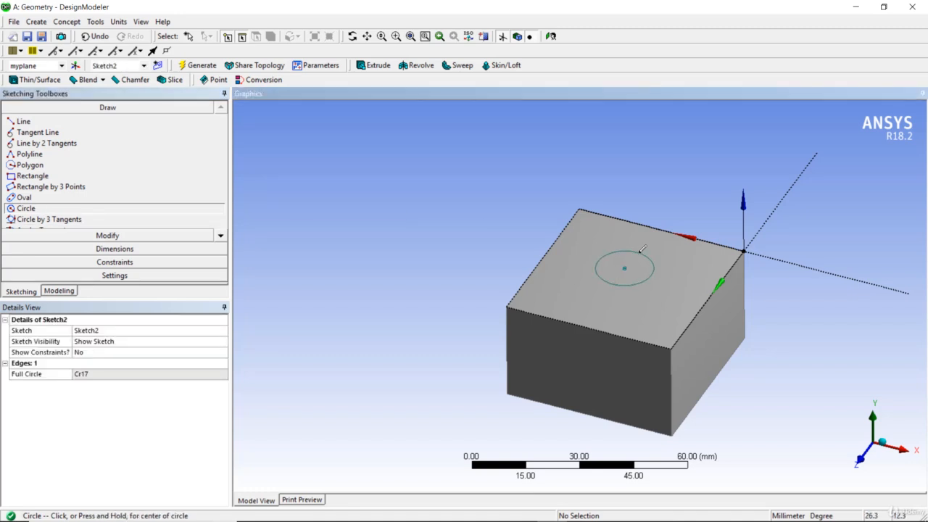
Start a new extrusion and apply the circle sketch, Sketch2 under myplane, as its geometry
left_click(71, 293)
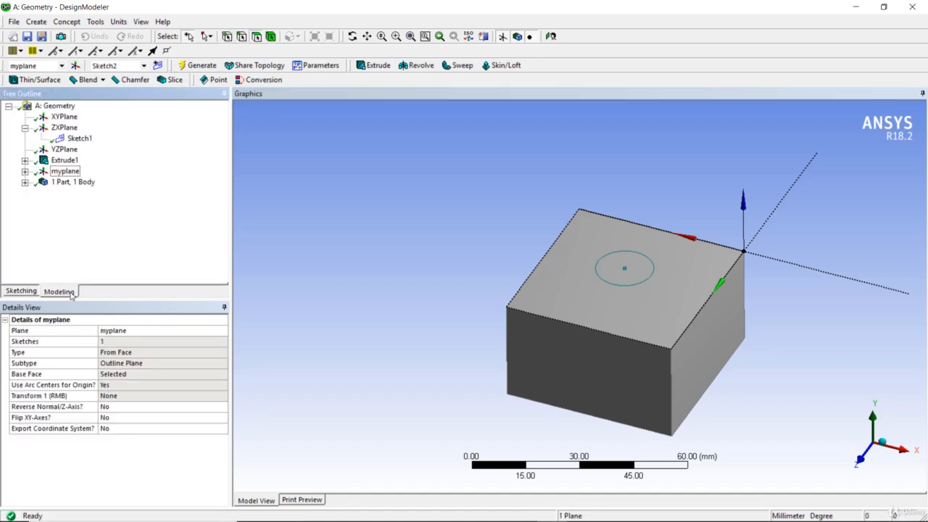
left_click(372, 68)
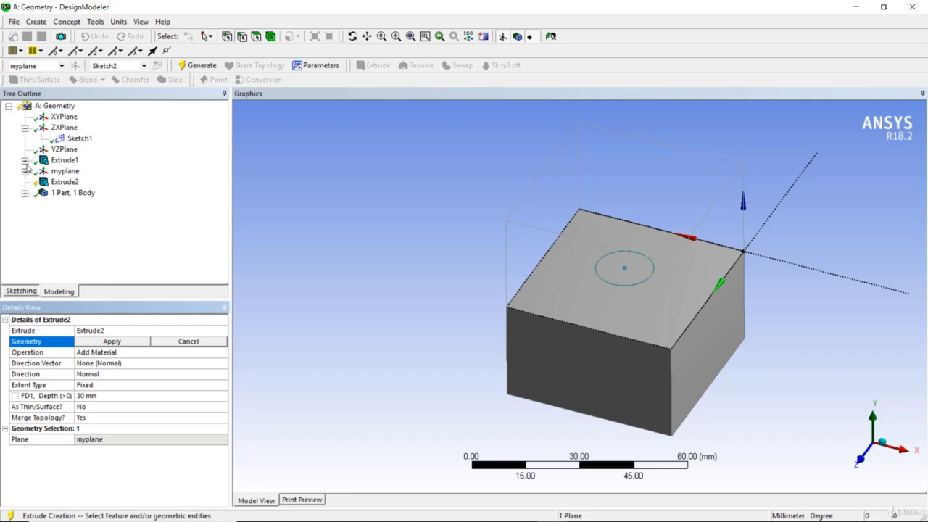
left_click(25, 171)
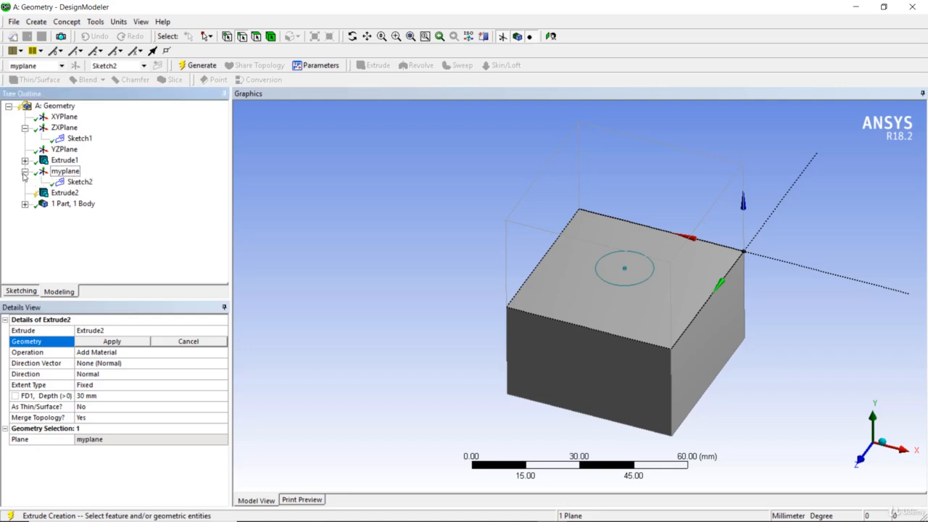
left_click(75, 182)
left_click(112, 342)
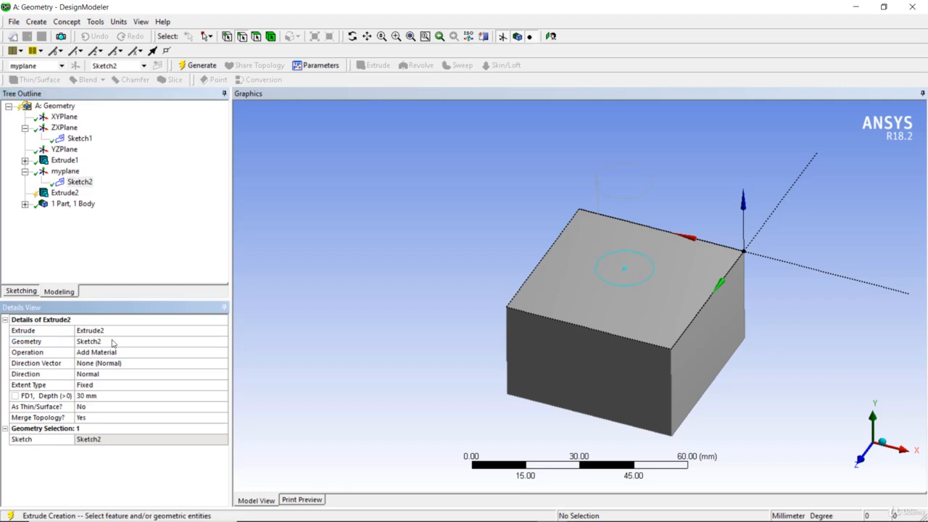
mouse_move(596, 165)
middle_mouse_down()
mouse_move(593, 145)
mouse_move(591, 154)
middle_mouse_up()
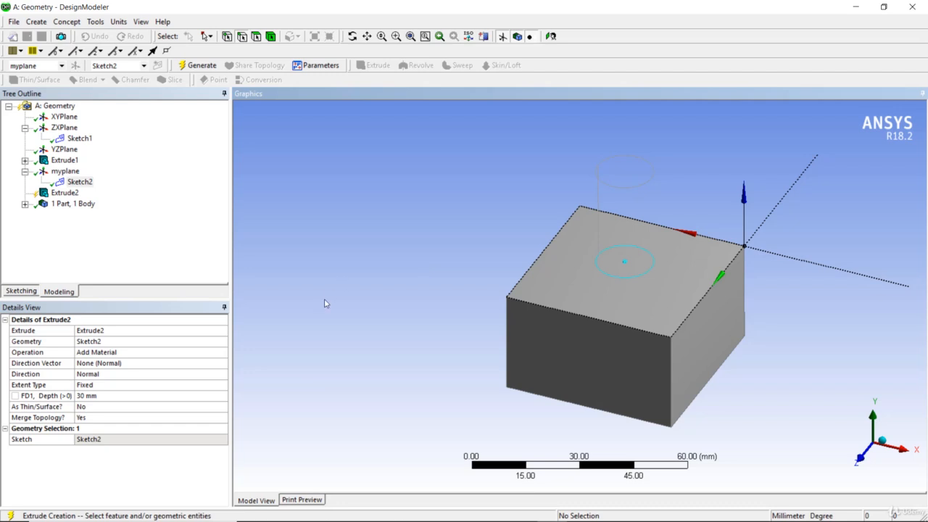
Set the circle extrusion's operation to Cut Material
left_click(217, 354)
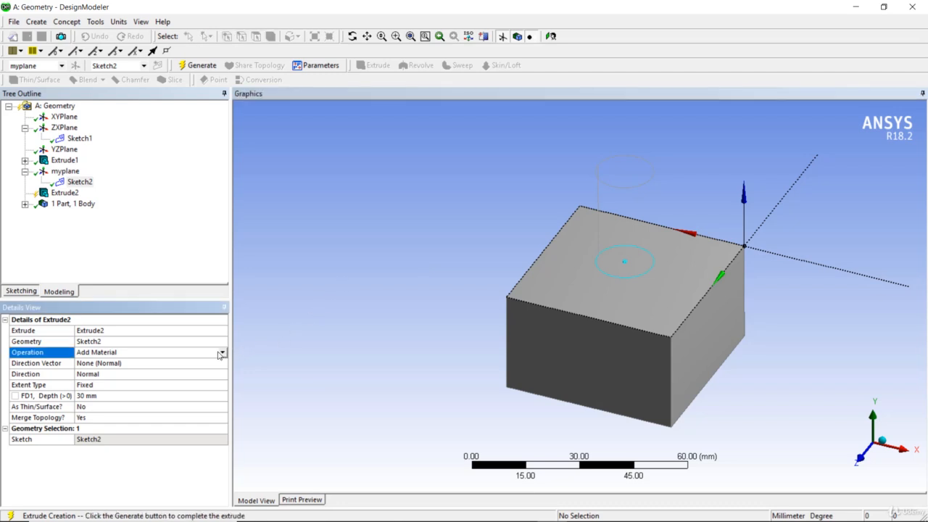
left_click(222, 353)
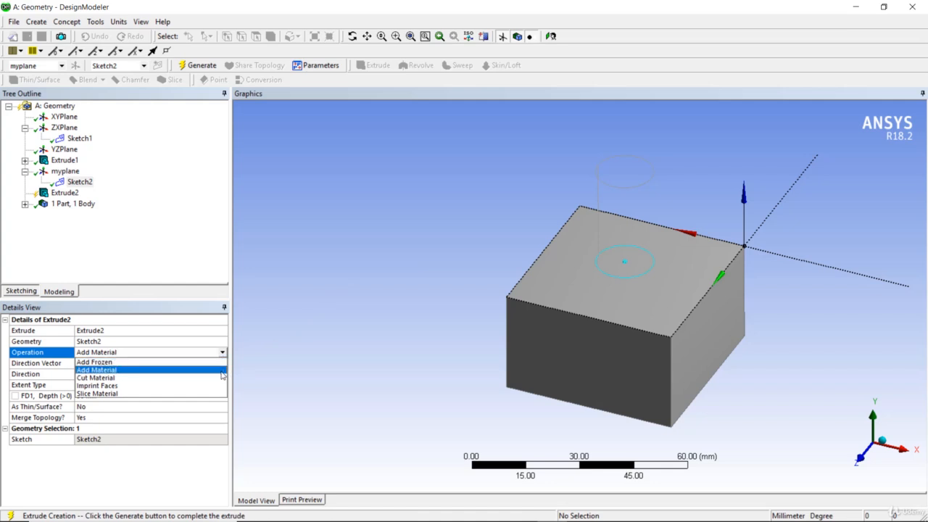
left_click(221, 378)
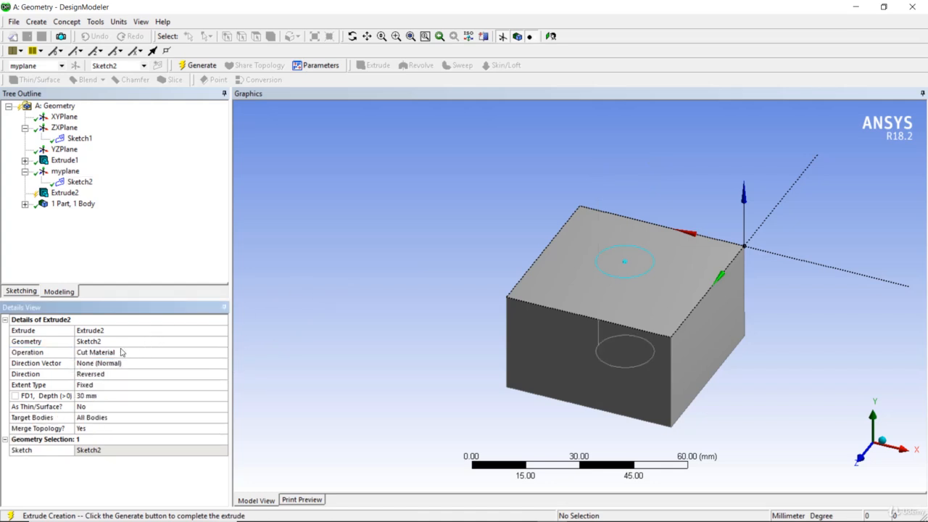
Set the circle cut's depth to 30 mm and generate the extrusion to cut the hole through the block
middle_click_drag(559, 236, 562, 224)
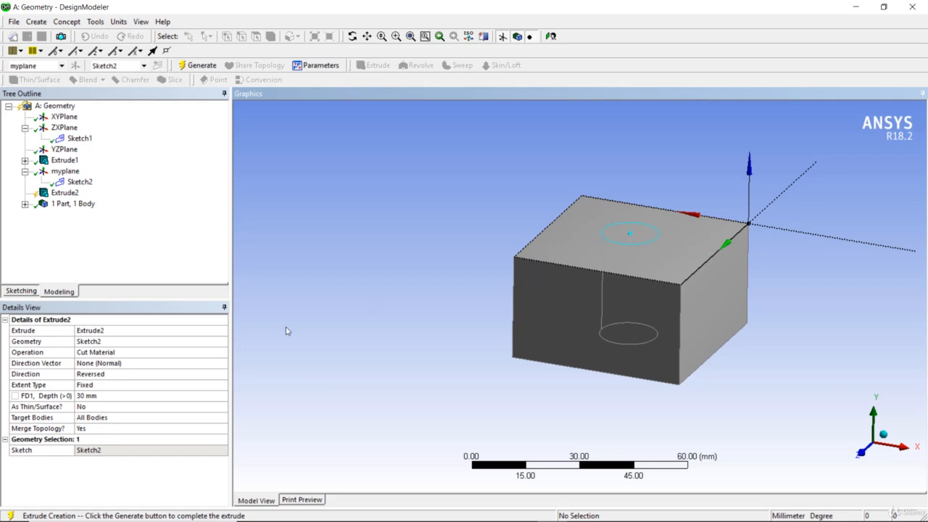
middle_click_drag(663, 209, 680, 204)
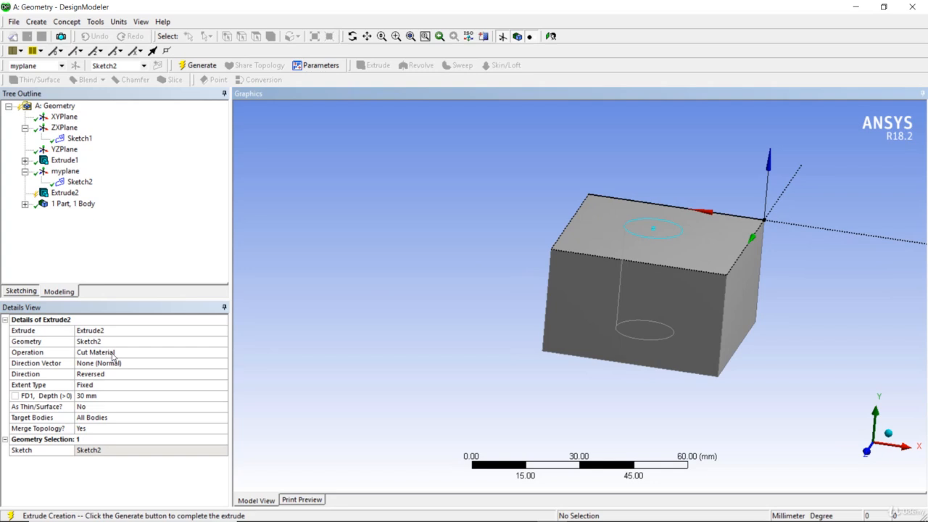
left_click(91, 396)
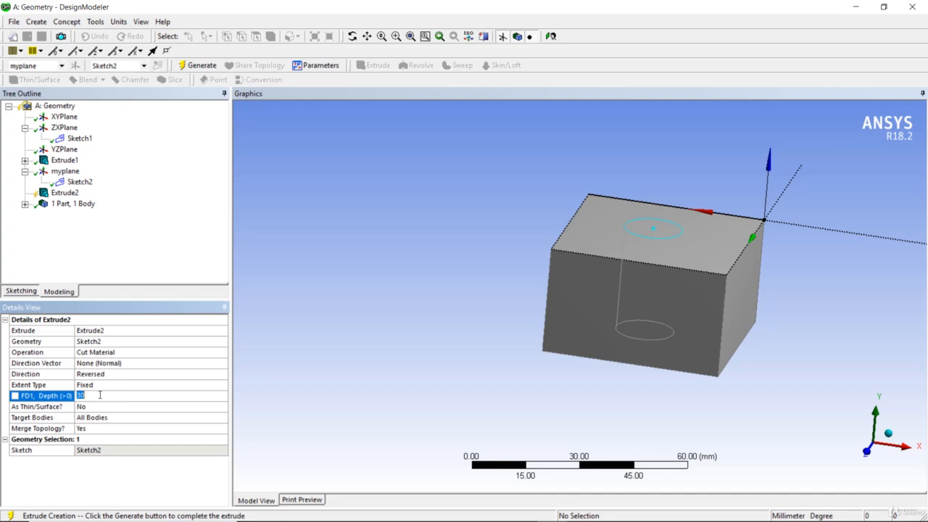
type("30")
key("Return")
right_click(64, 195)
left_click(86, 216)
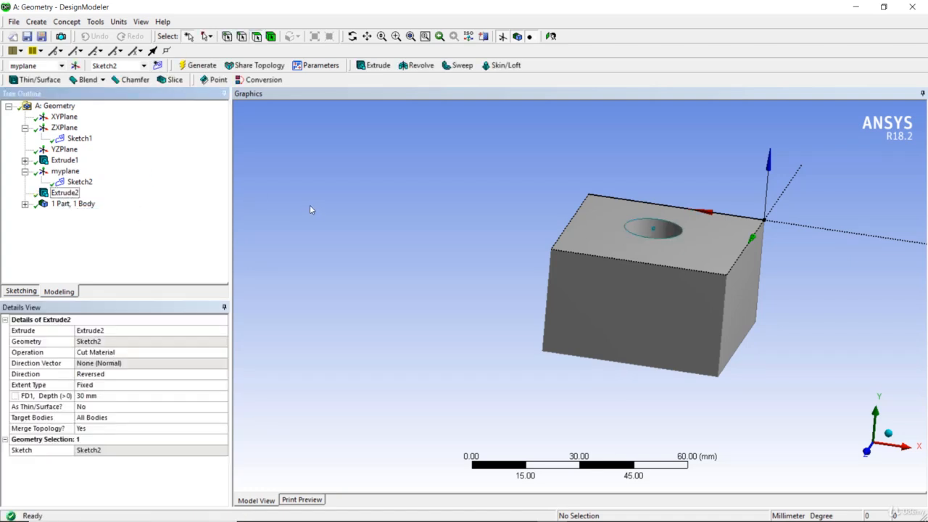
middle_click_drag(480, 241, 456, 289)
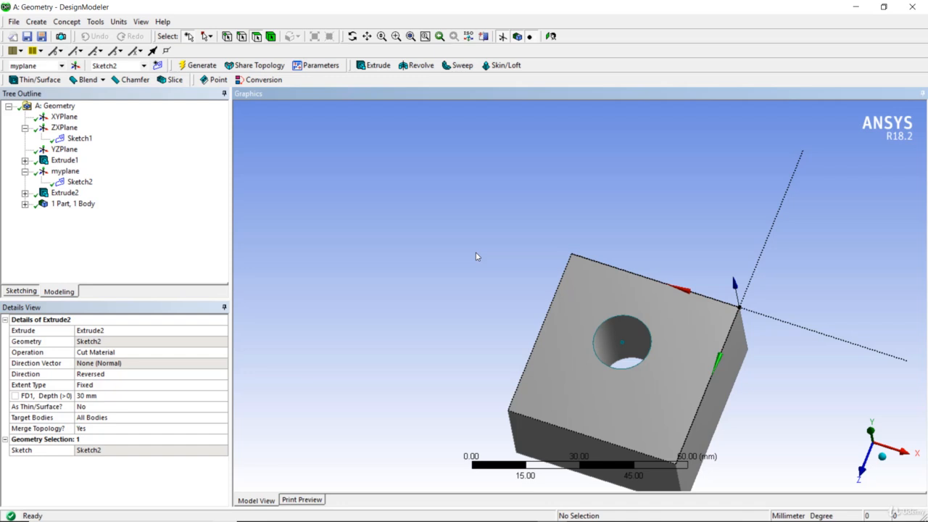
middle_click_drag(384, 234, 398, 197)
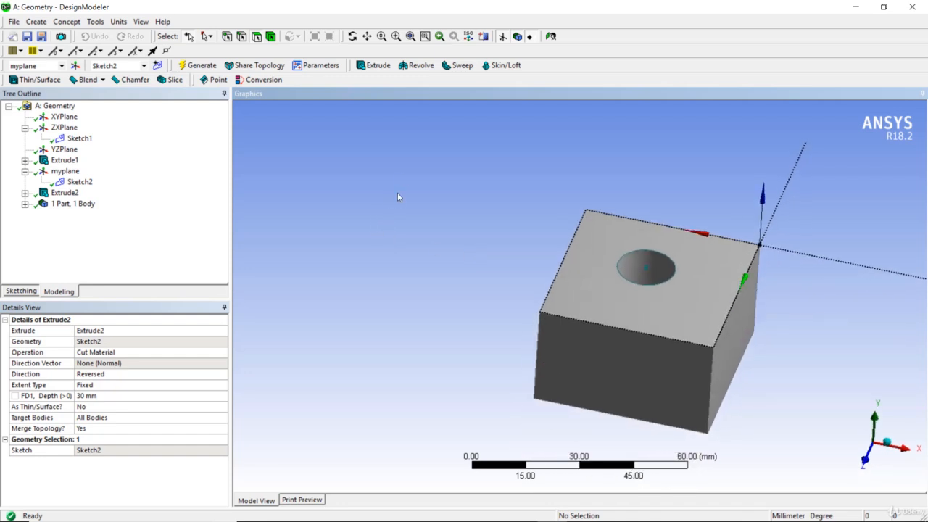